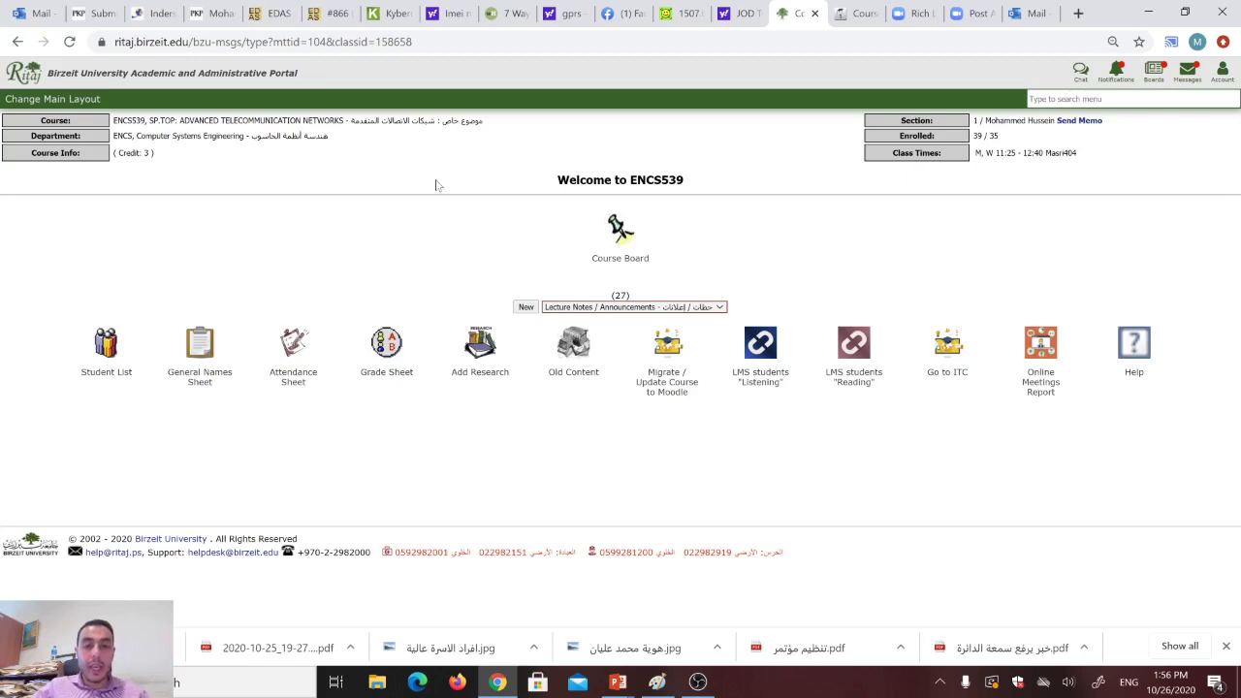
Go to the ITC learning site and open the SP.TOP: Advanced Telecommunication Networks course.
left_click(949, 351)
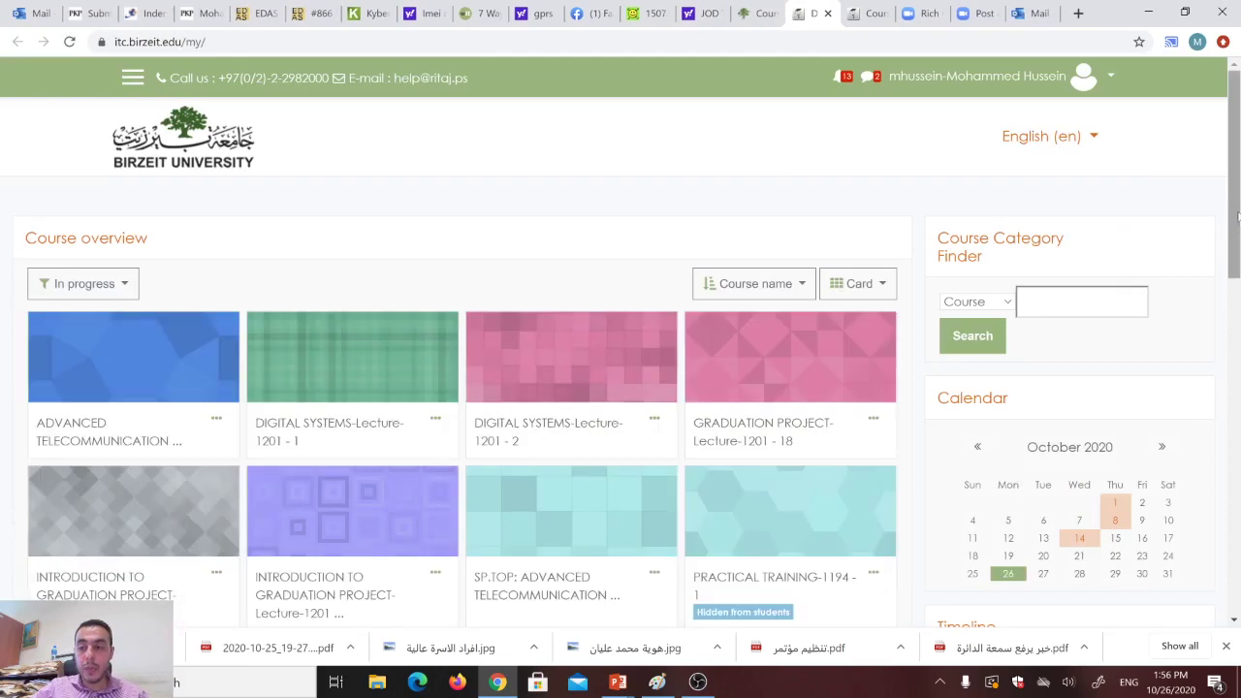
left_click_drag(1237, 217, 1238, 279)
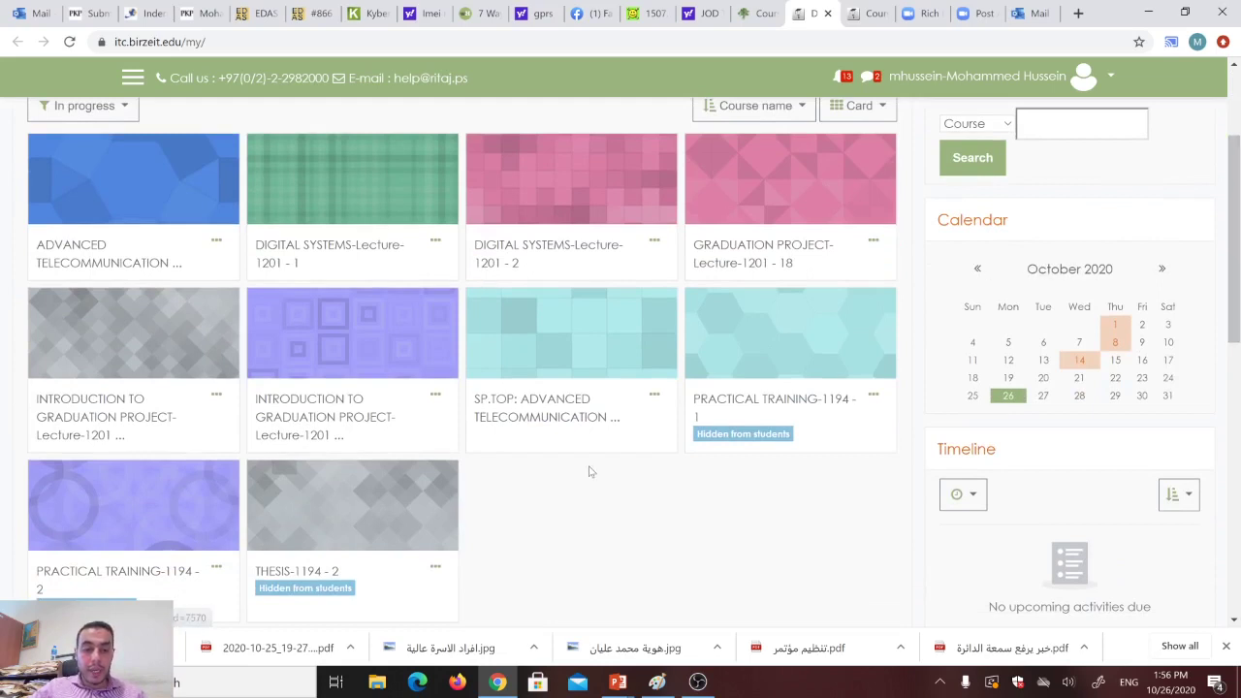
left_click(541, 412)
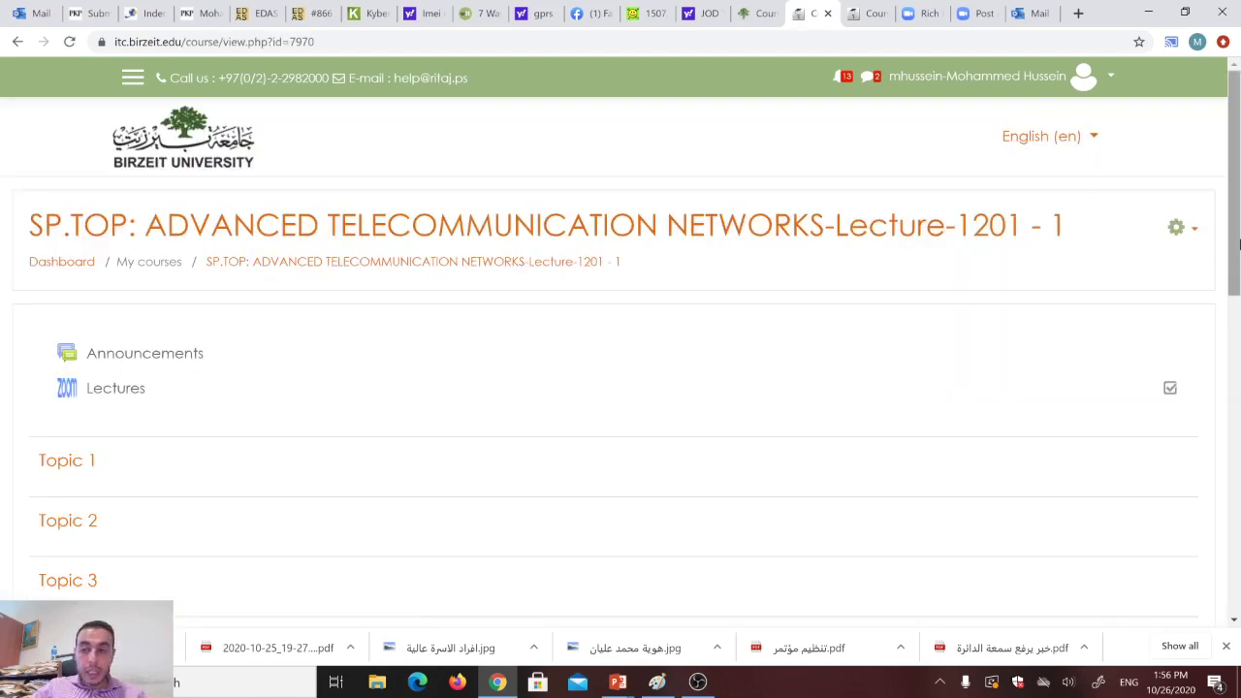
Open the question list of the course's question bank from the full course administration page.
left_click(1196, 231)
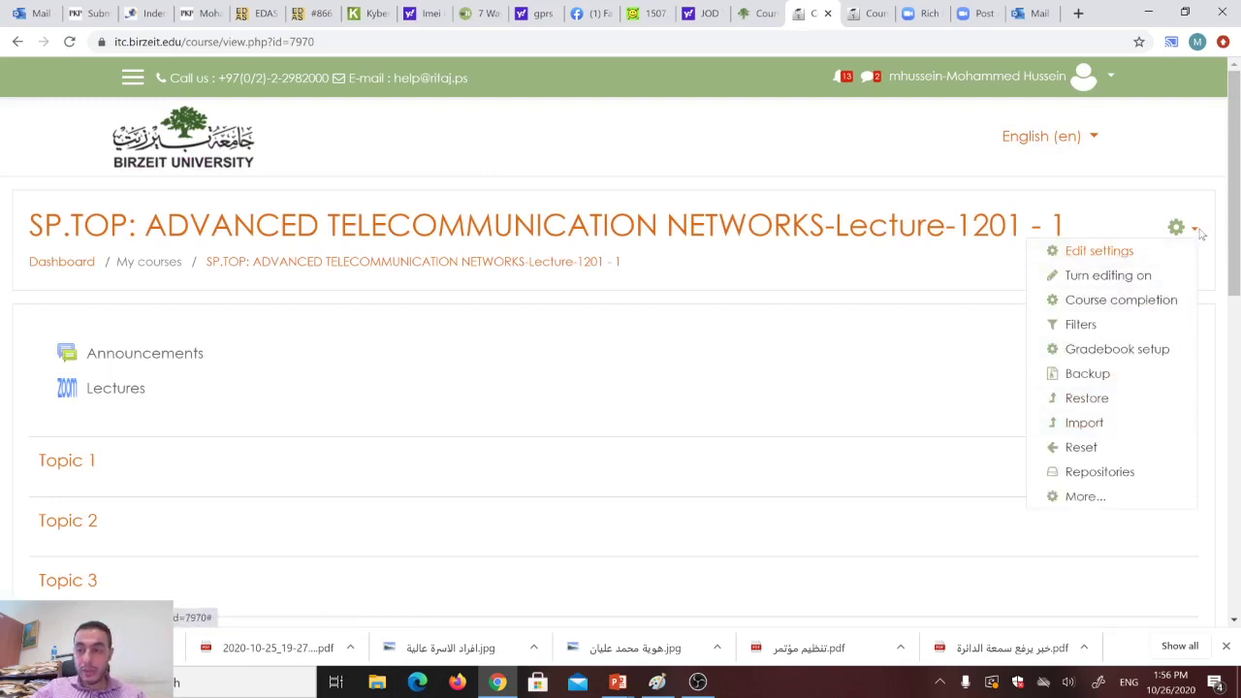
left_click(1199, 232)
left_click(1196, 233)
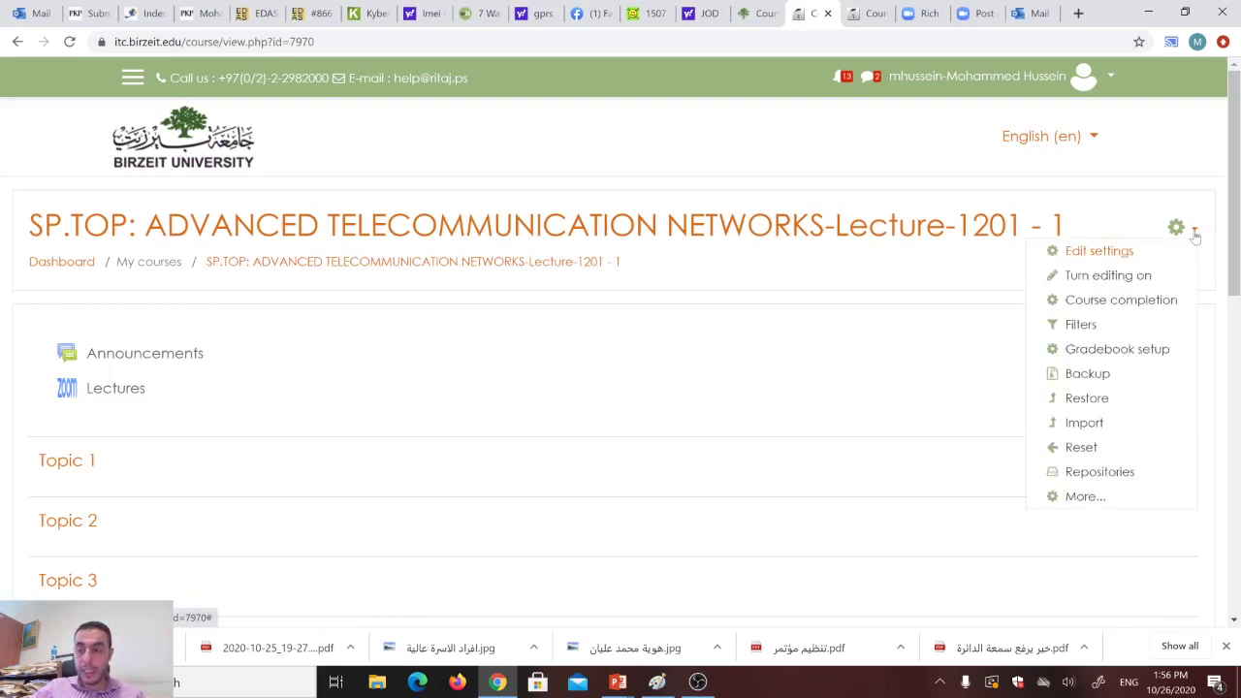
left_click(1084, 497)
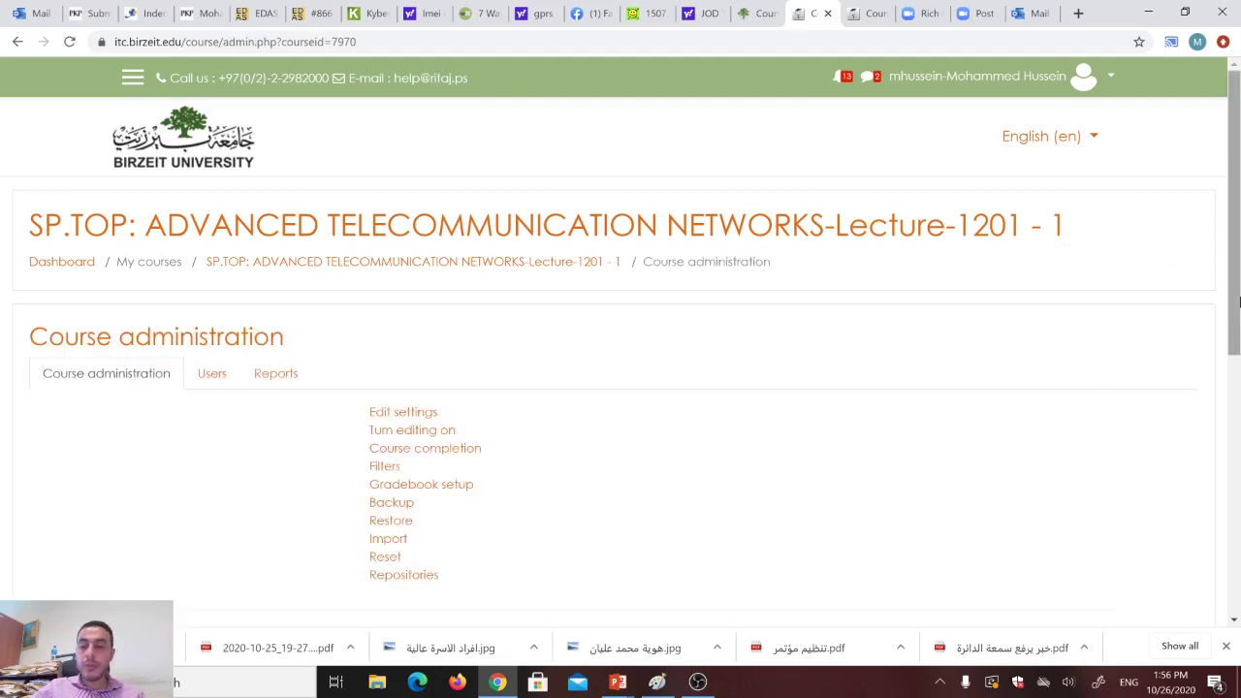
scroll(1240, 302, "down", 4)
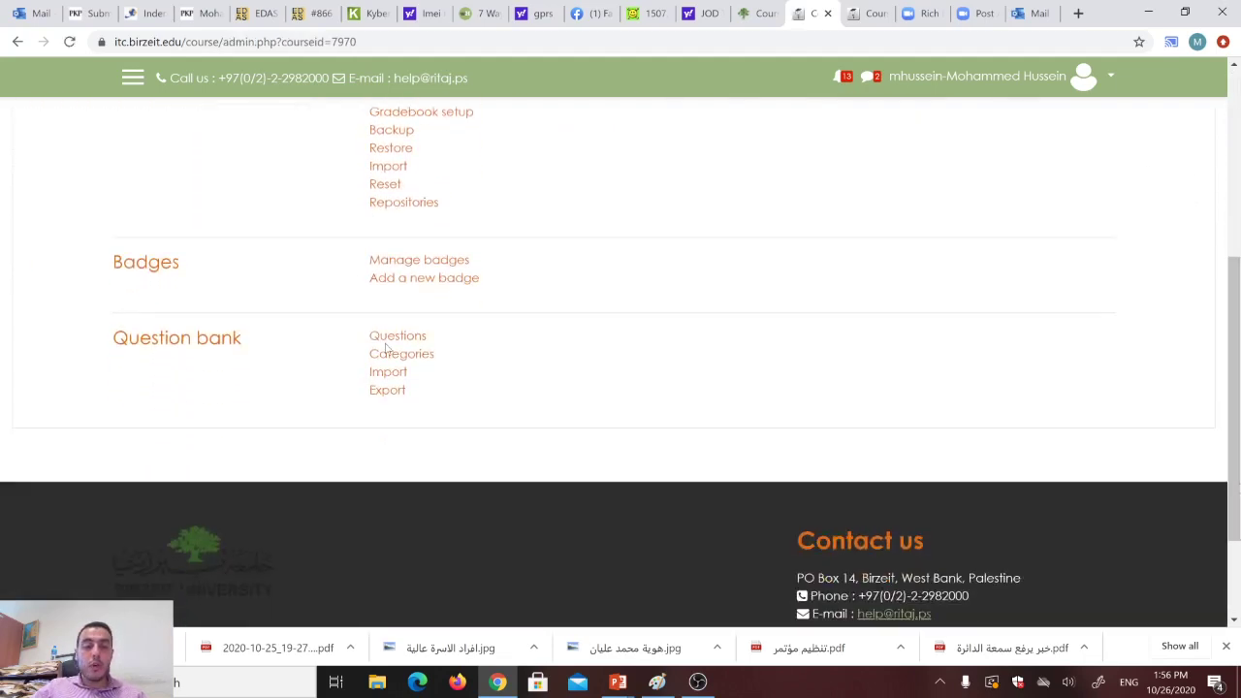
left_click(395, 337)
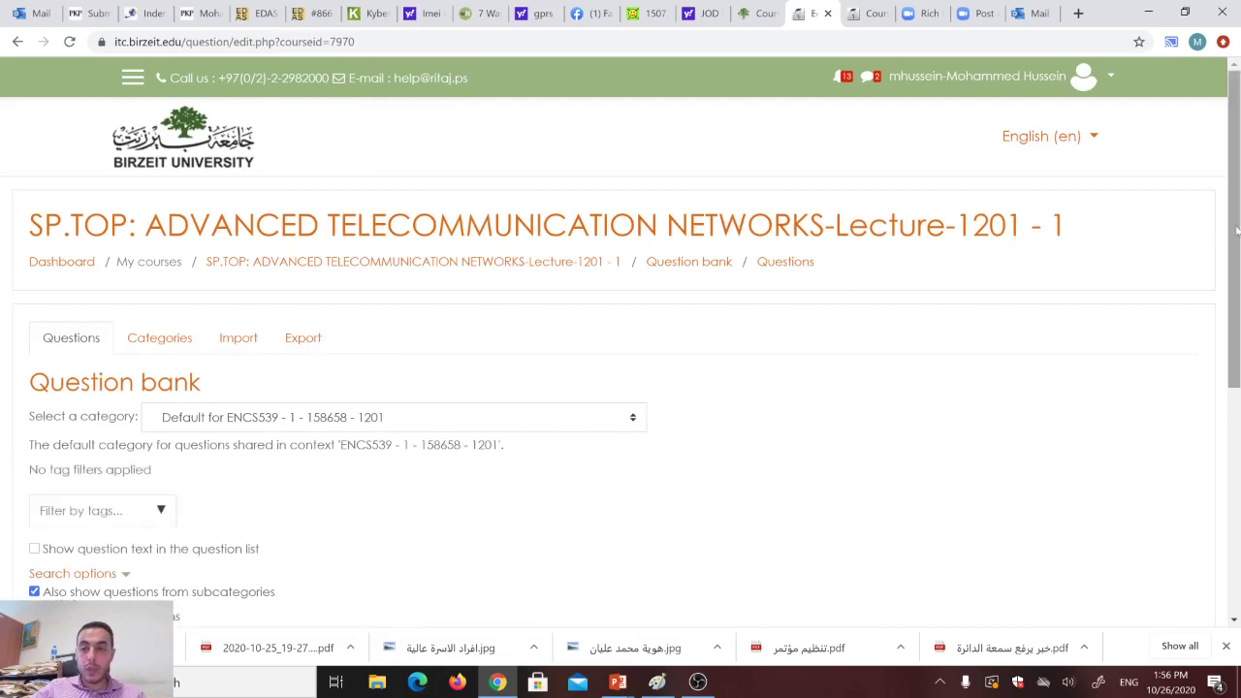
Create a new question of type Essay in the course's default question category.
left_click_drag(1236, 233, 1239, 365)
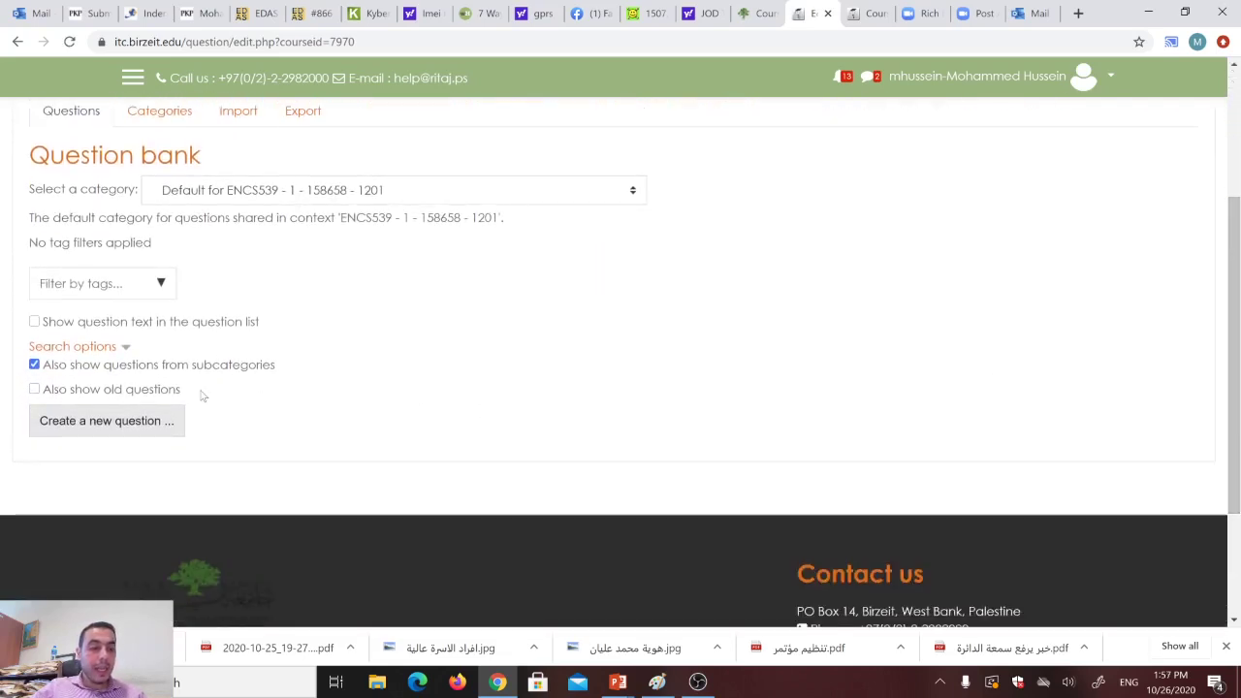
left_click(109, 423)
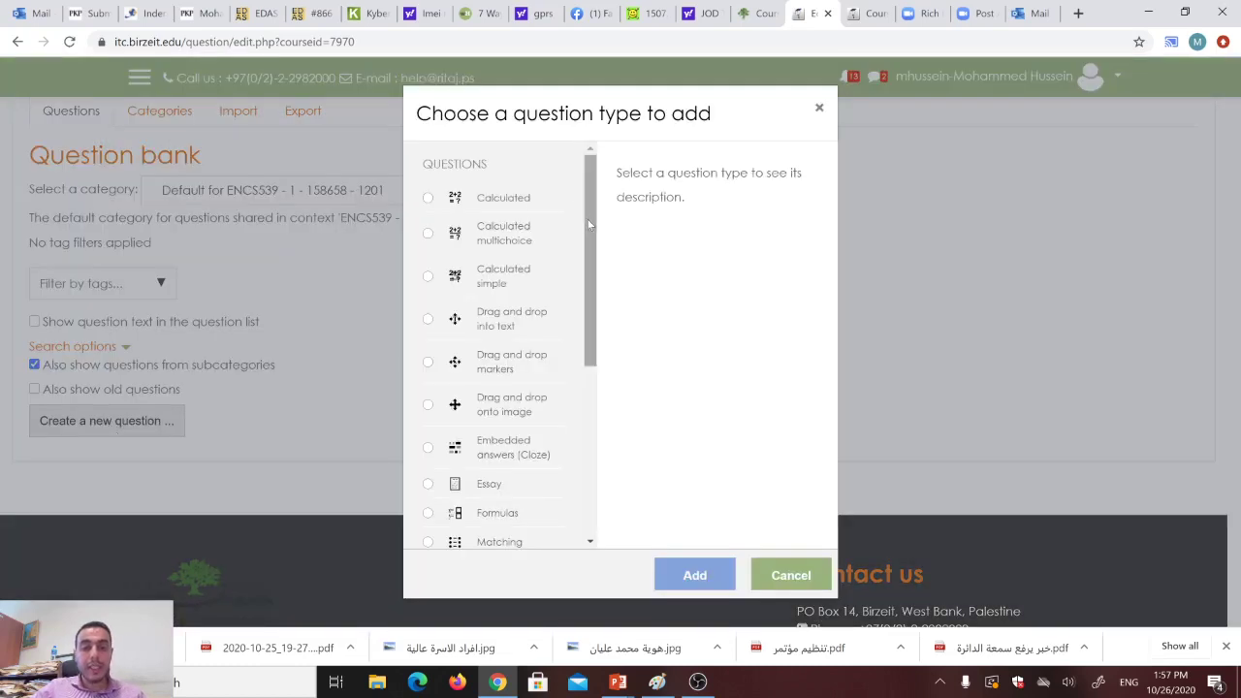
left_click_drag(588, 219, 588, 324)
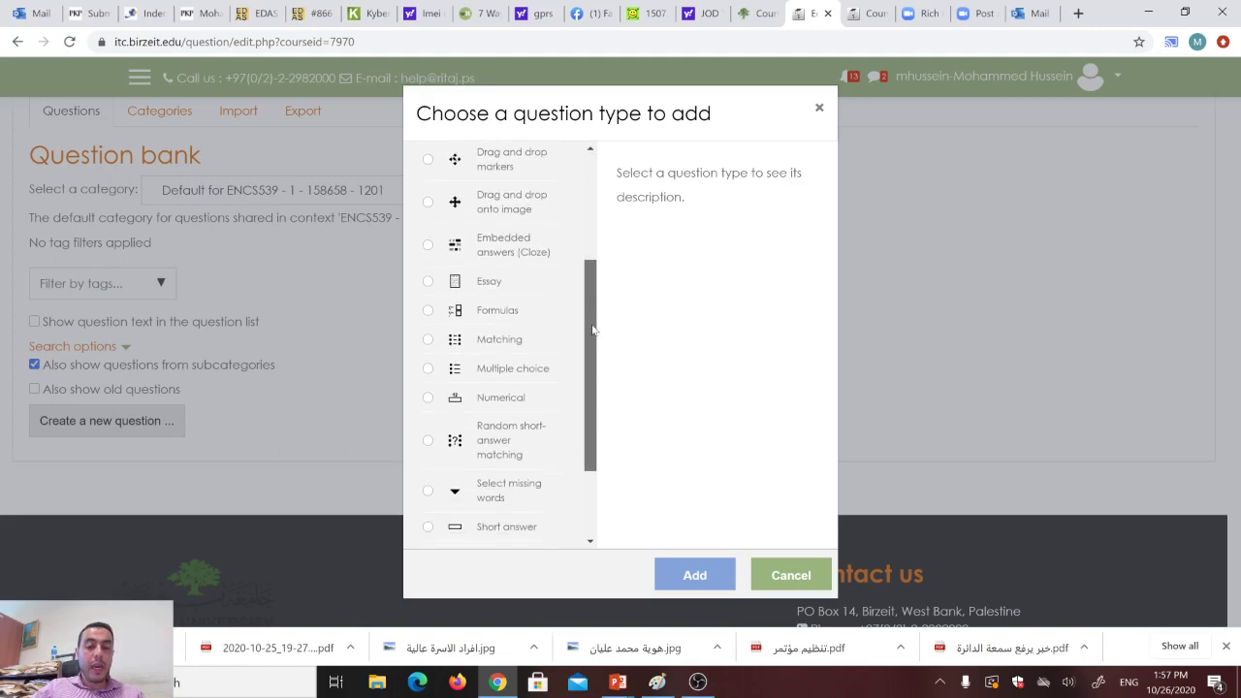
left_click(428, 282)
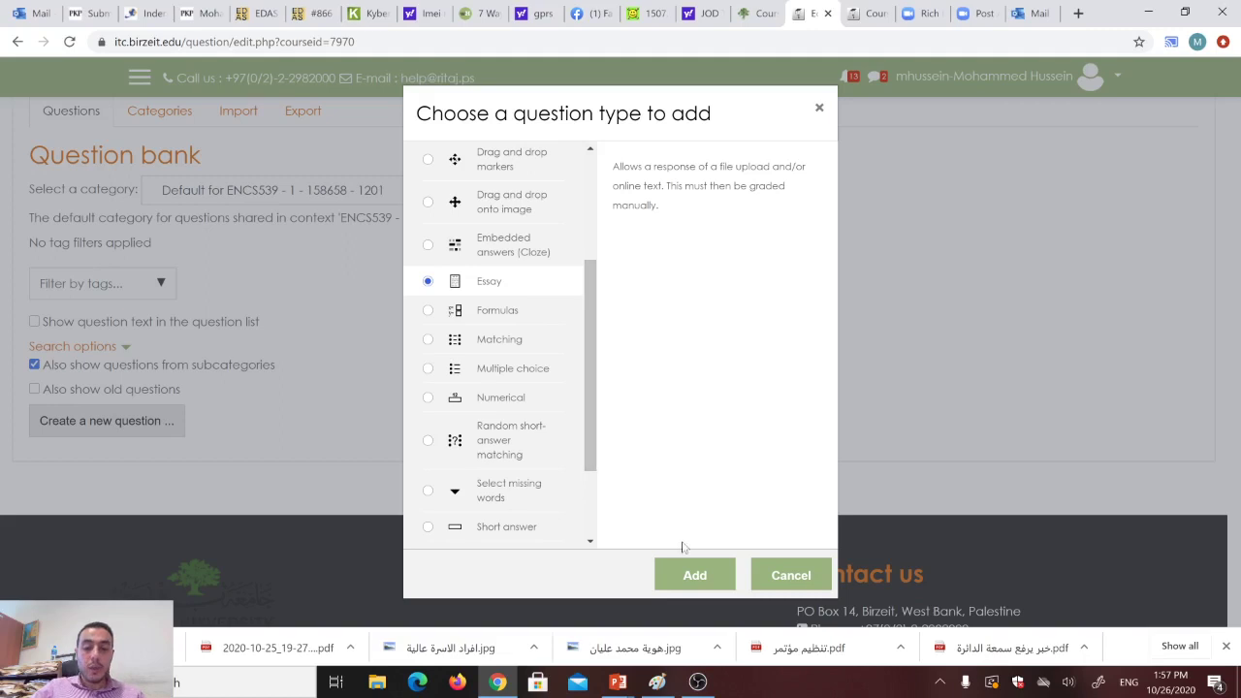
left_click(694, 576)
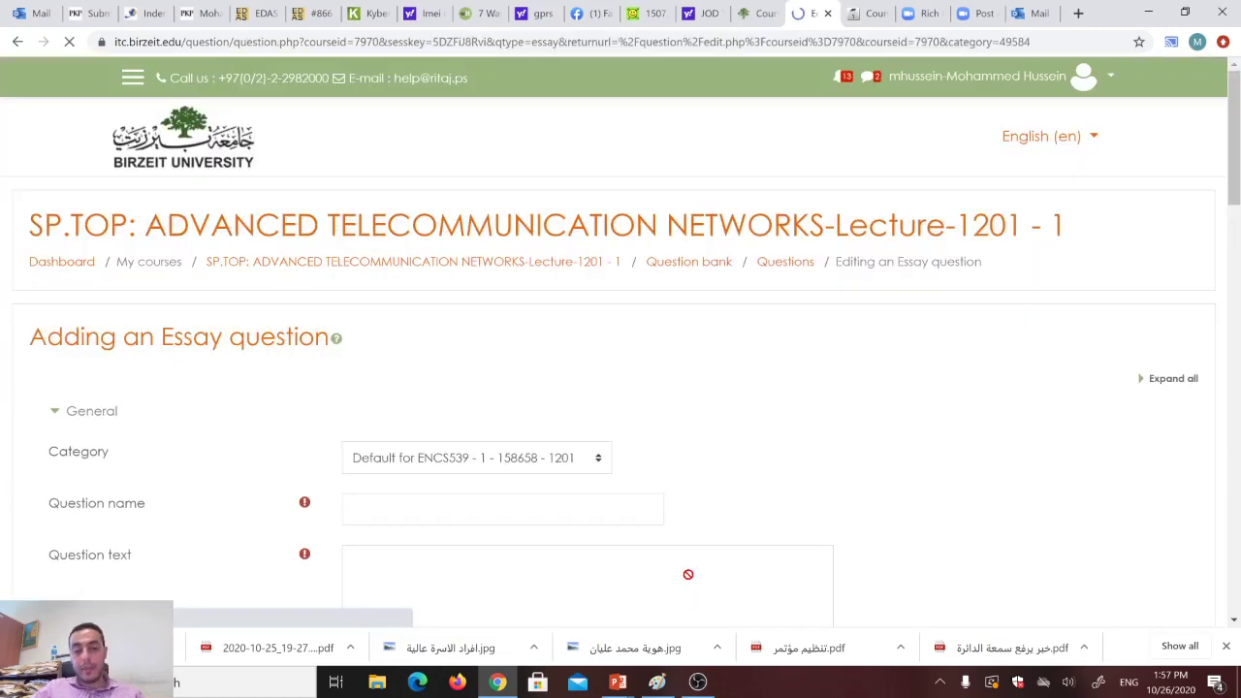
Name the essay question Q1.
scroll(1234, 184, "down", 1)
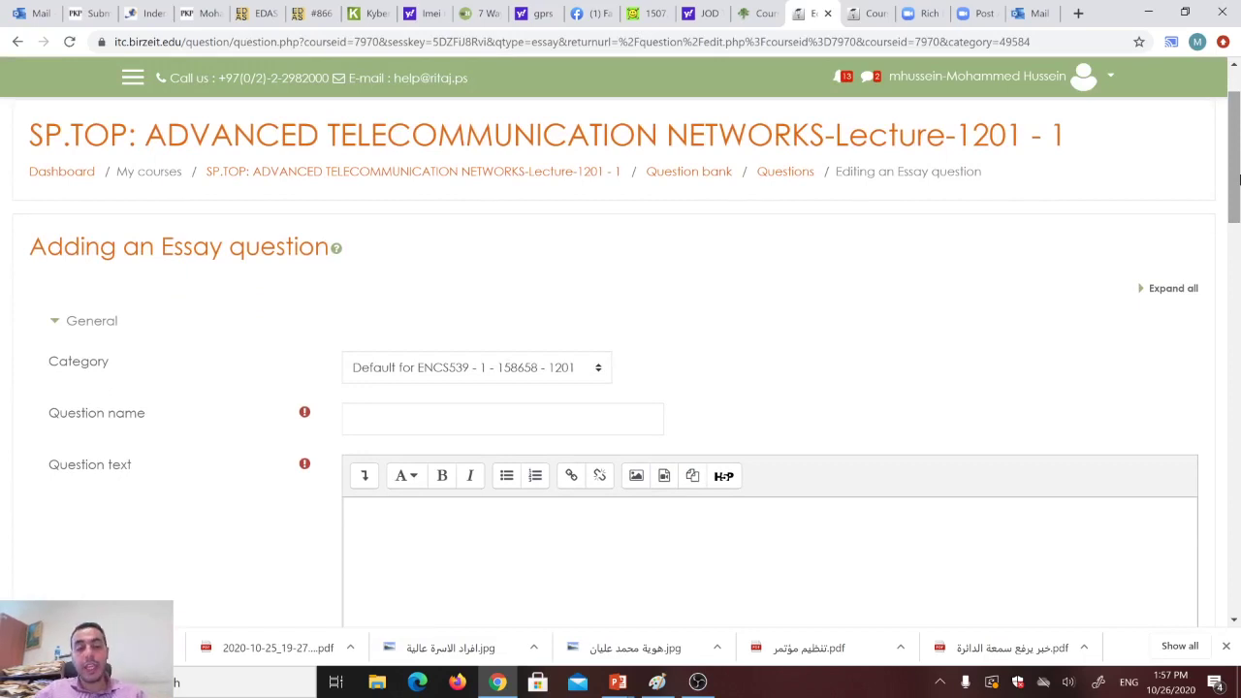
left_click(353, 419)
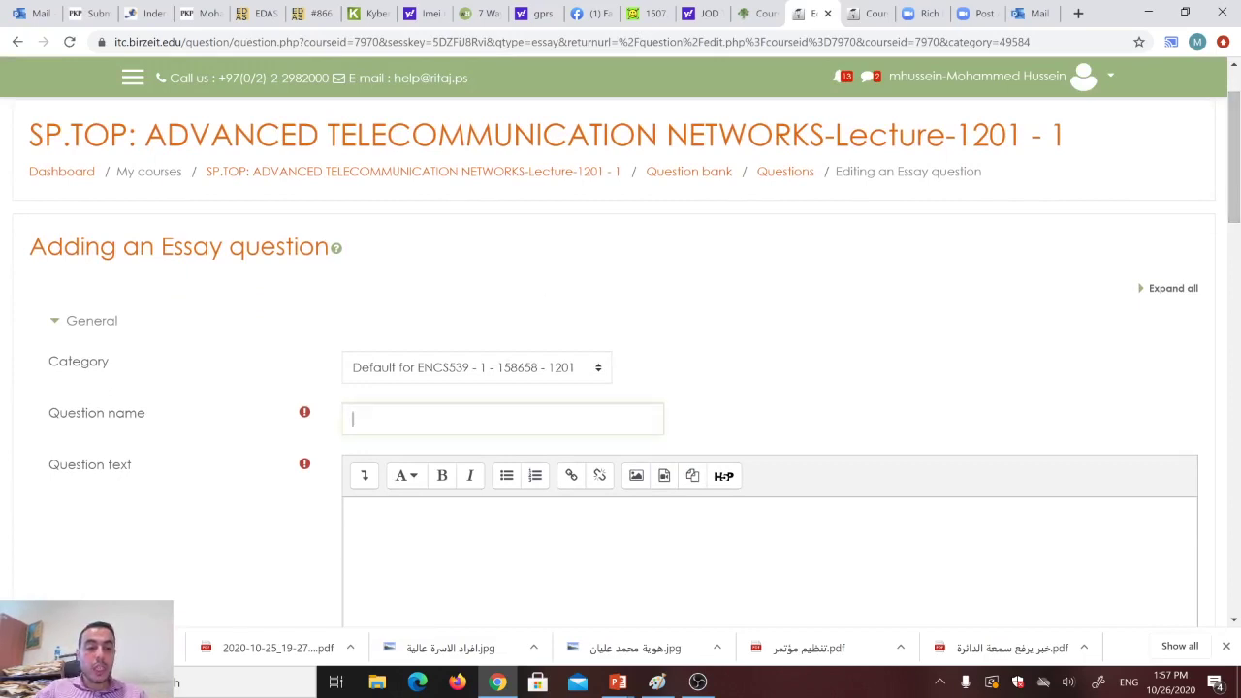
type("Q1")
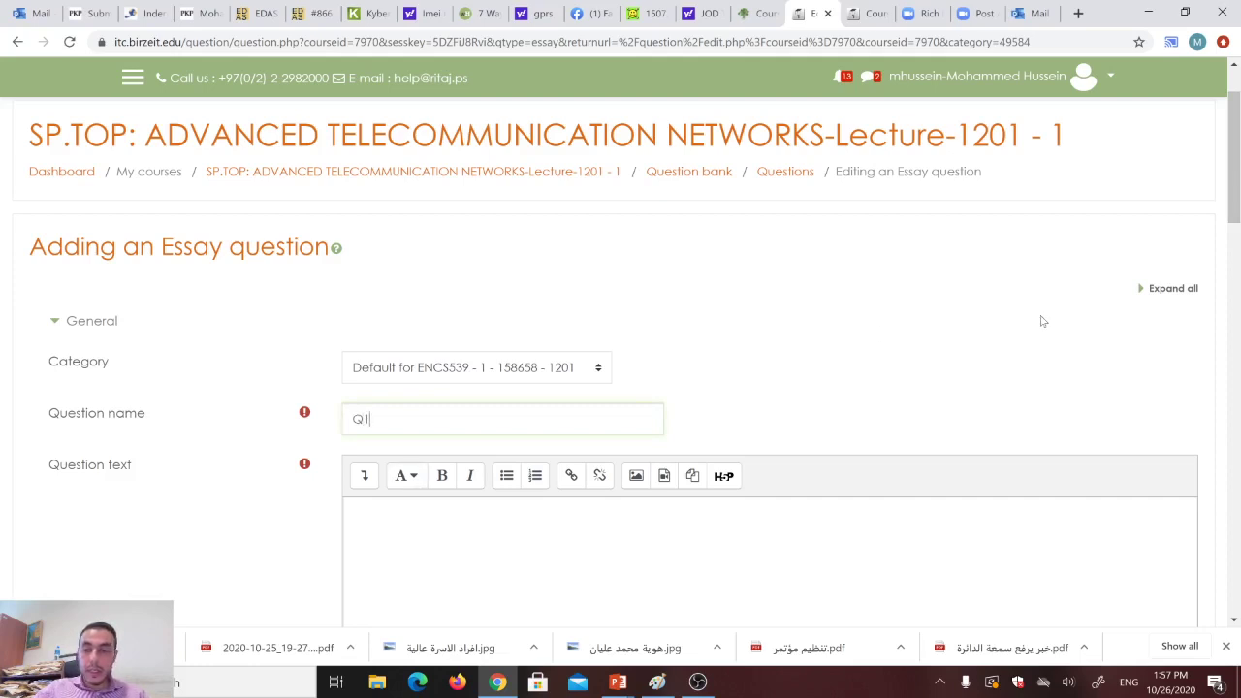
Enter "What is the result of 5 + 5 ?" as the essay question's text.
scroll(1238, 170, "down", 2)
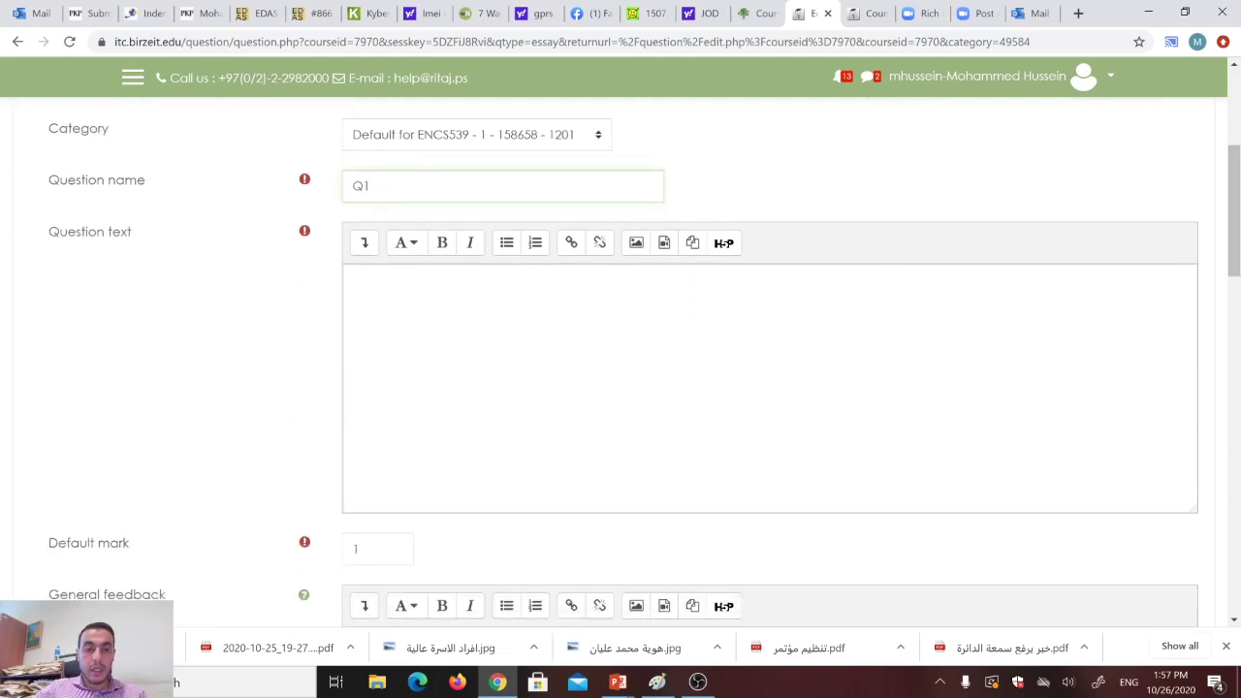
left_click(353, 278)
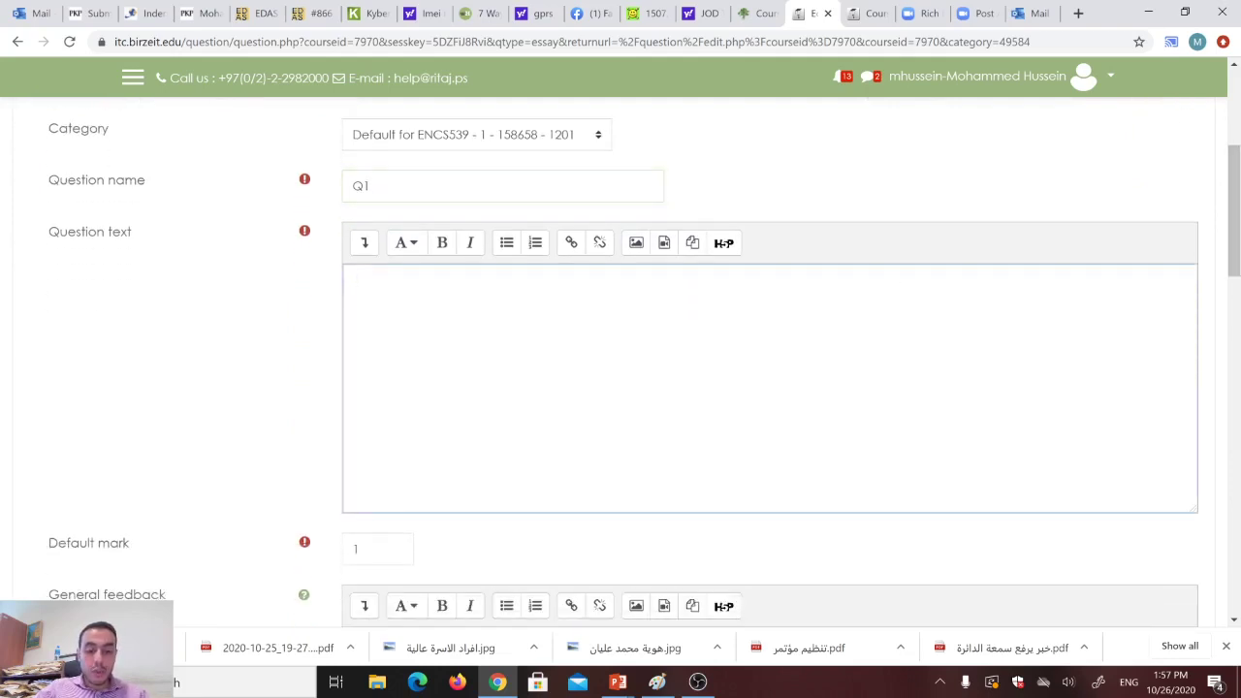
type("What")
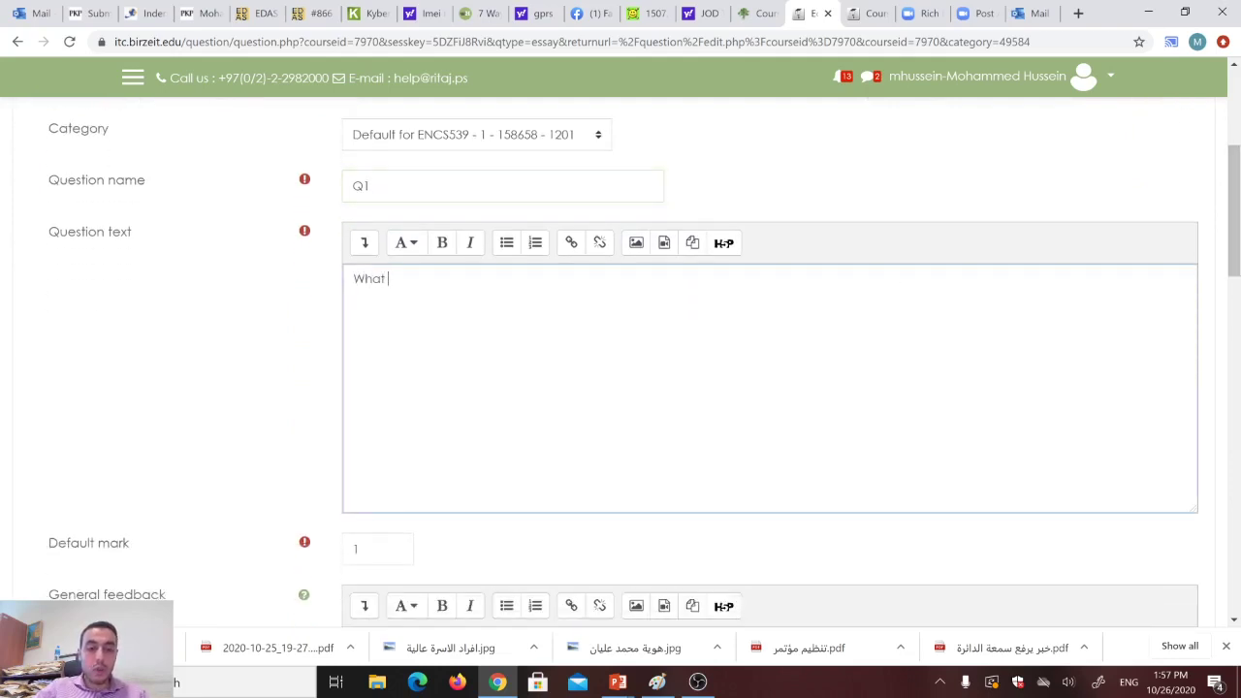
type(" is the ")
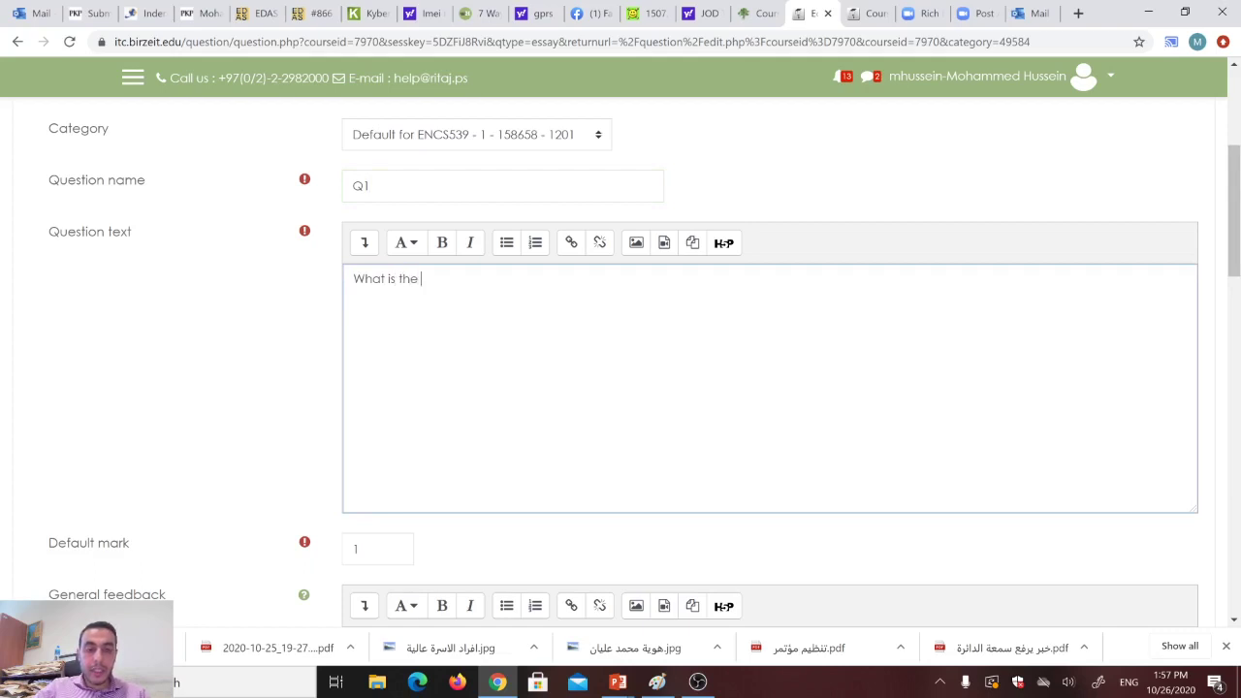
type("res")
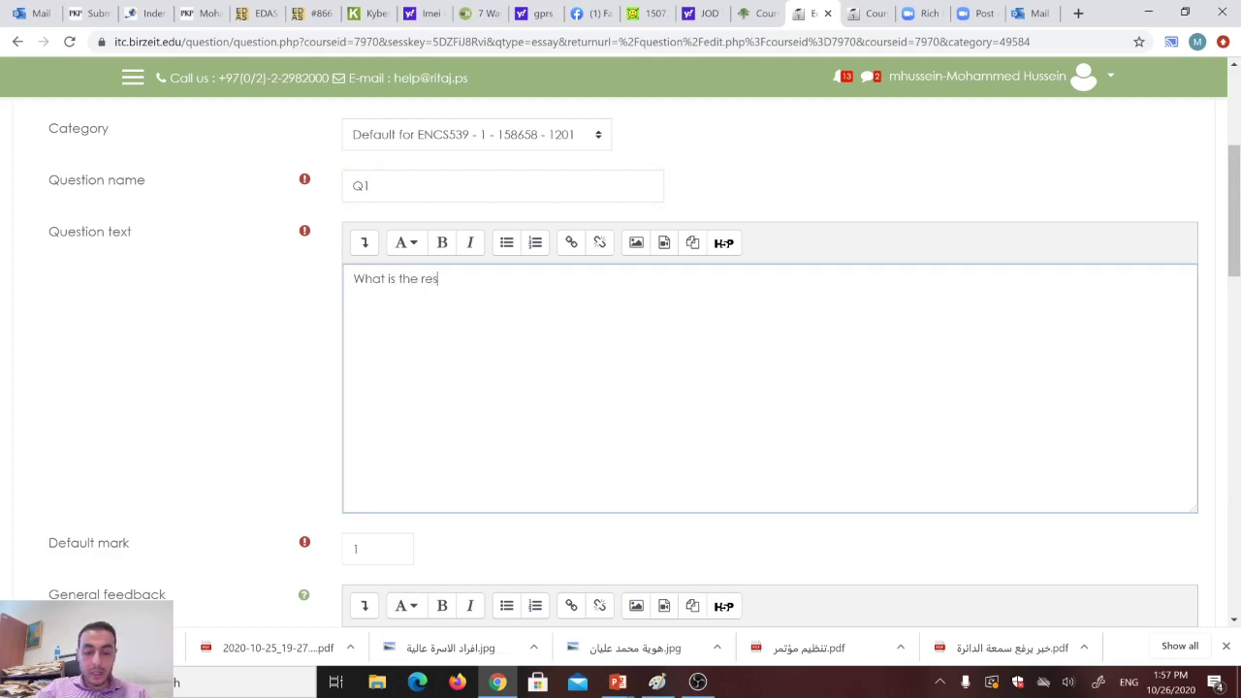
type("ult")
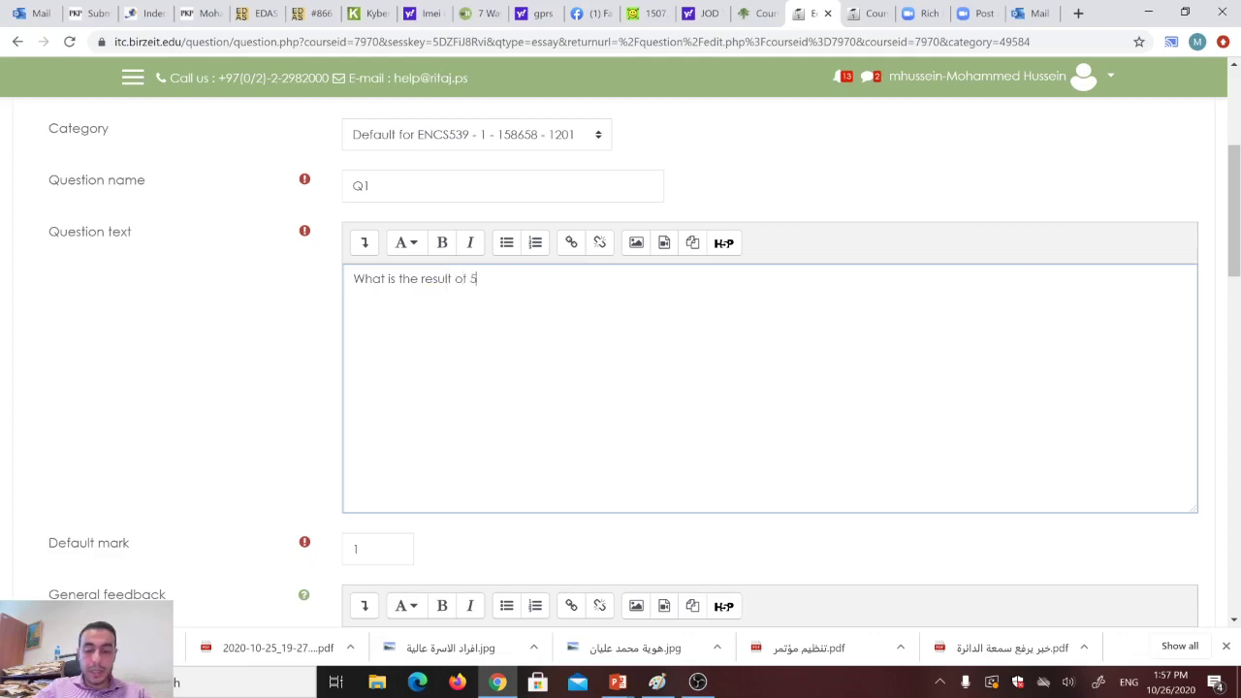
type("of 5 + 5 ?")
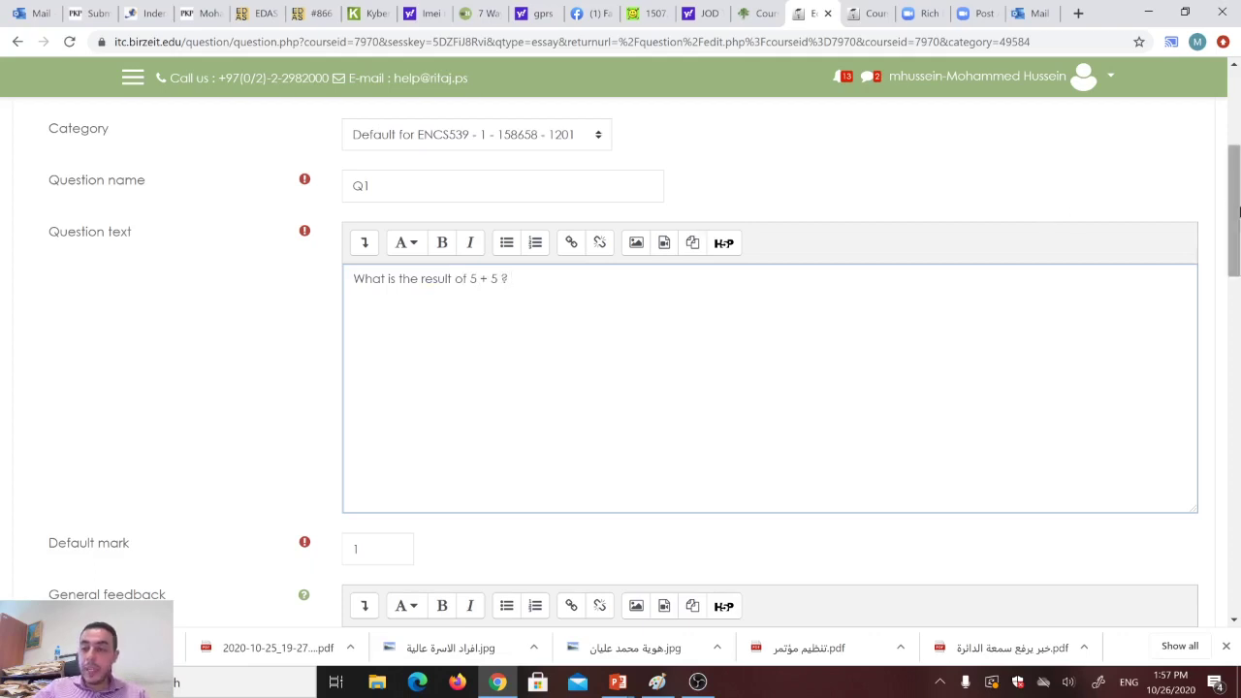
Check the available response formats, keep HTML editor, and set the allowed attachments to 1.
left_click_drag(1237, 215, 1239, 320)
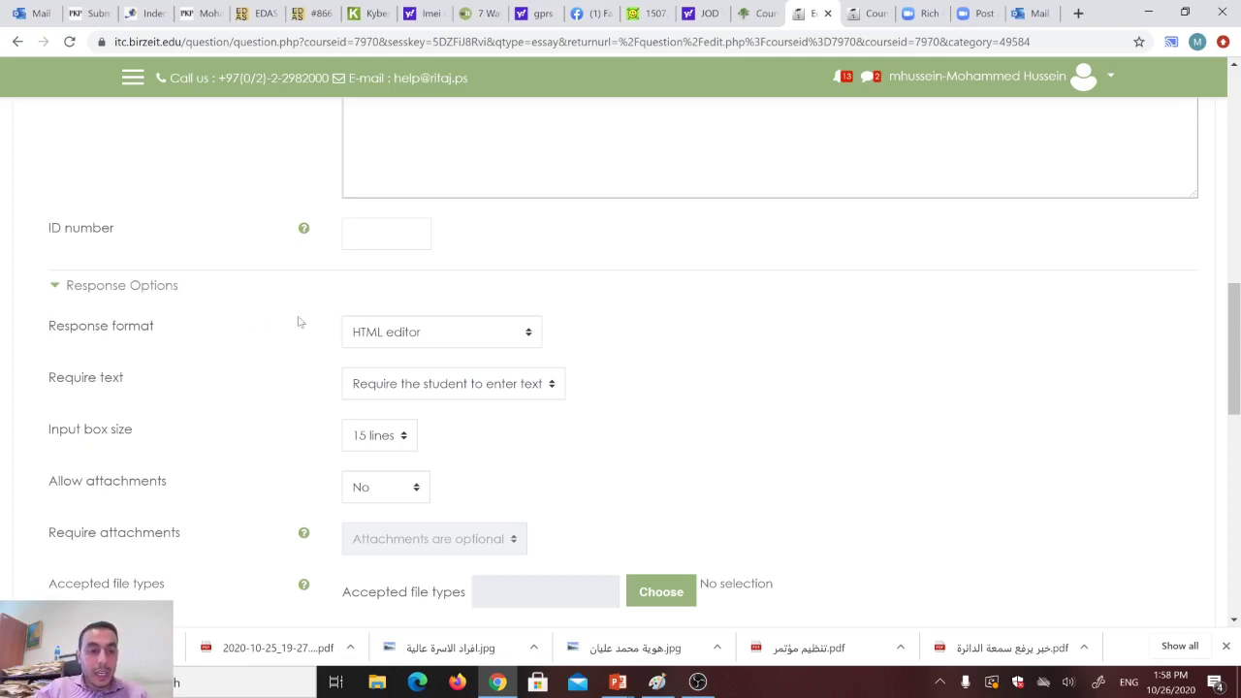
left_click(424, 334)
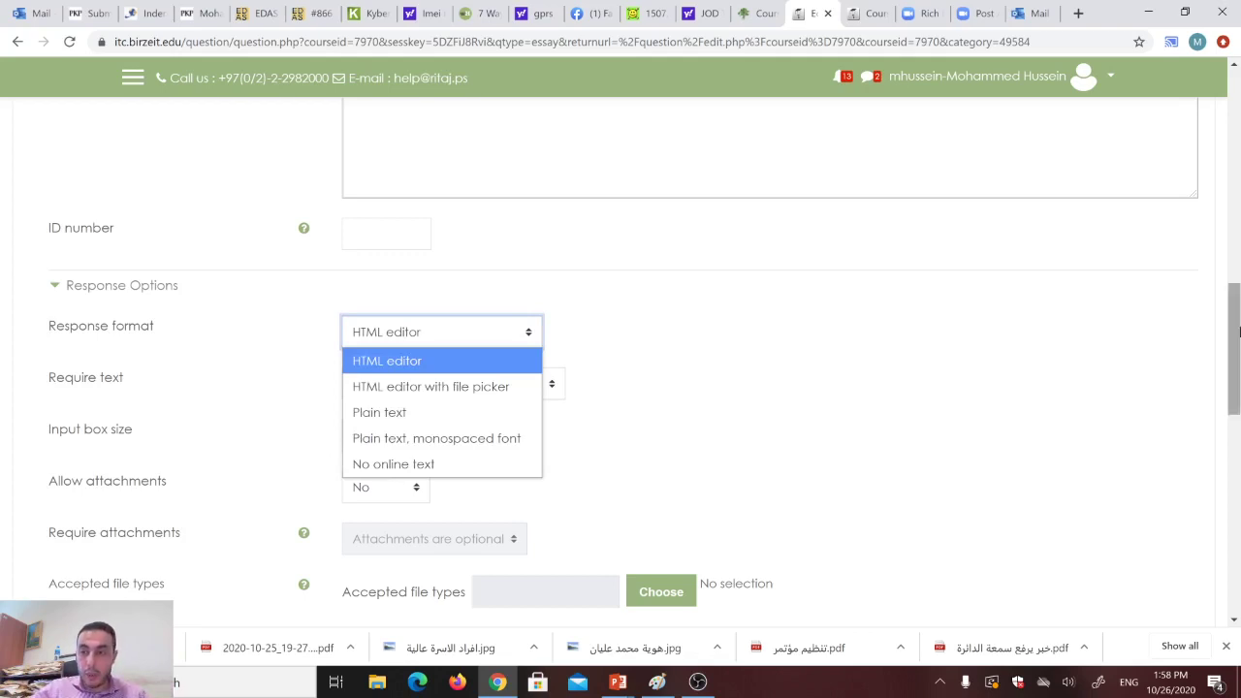
left_click_drag(1235, 329, 1239, 256)
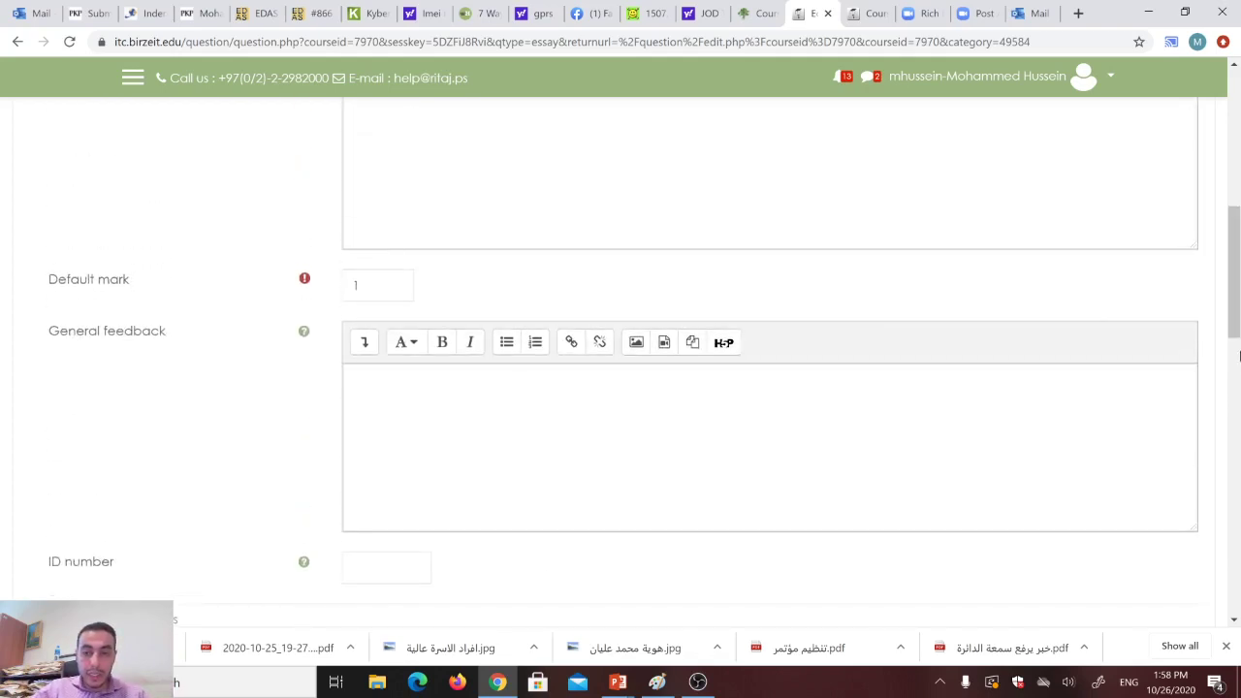
left_click_drag(1235, 330, 1236, 396)
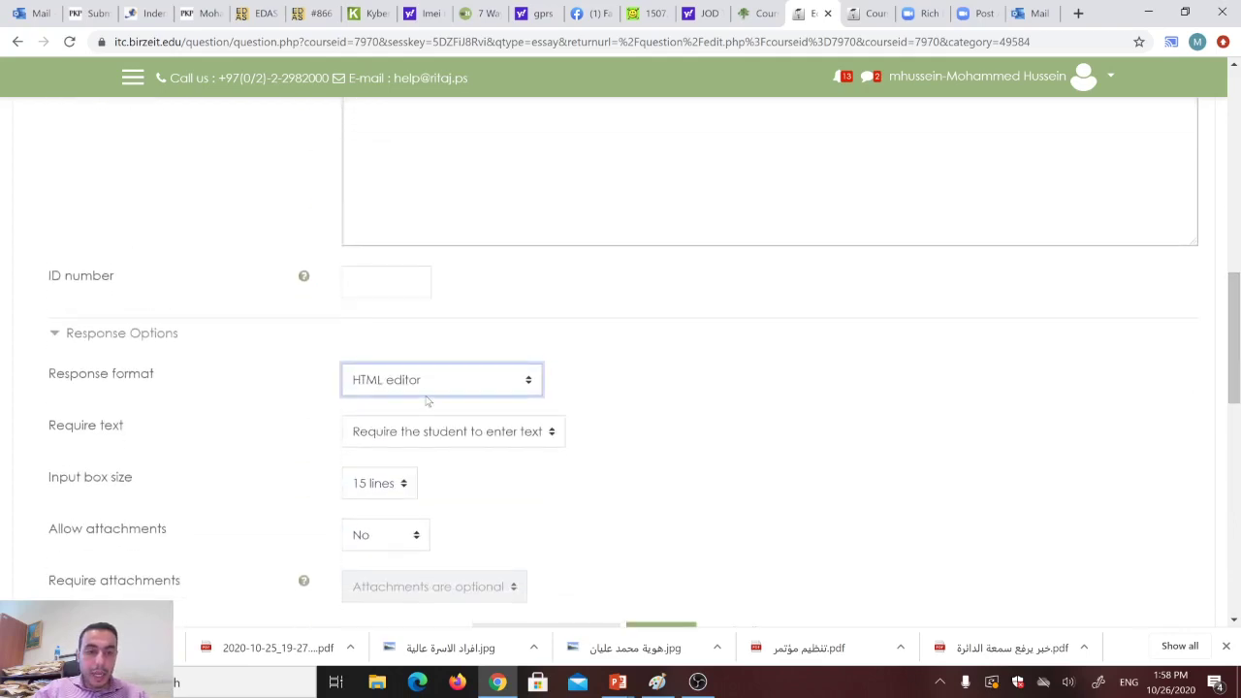
left_click(427, 390)
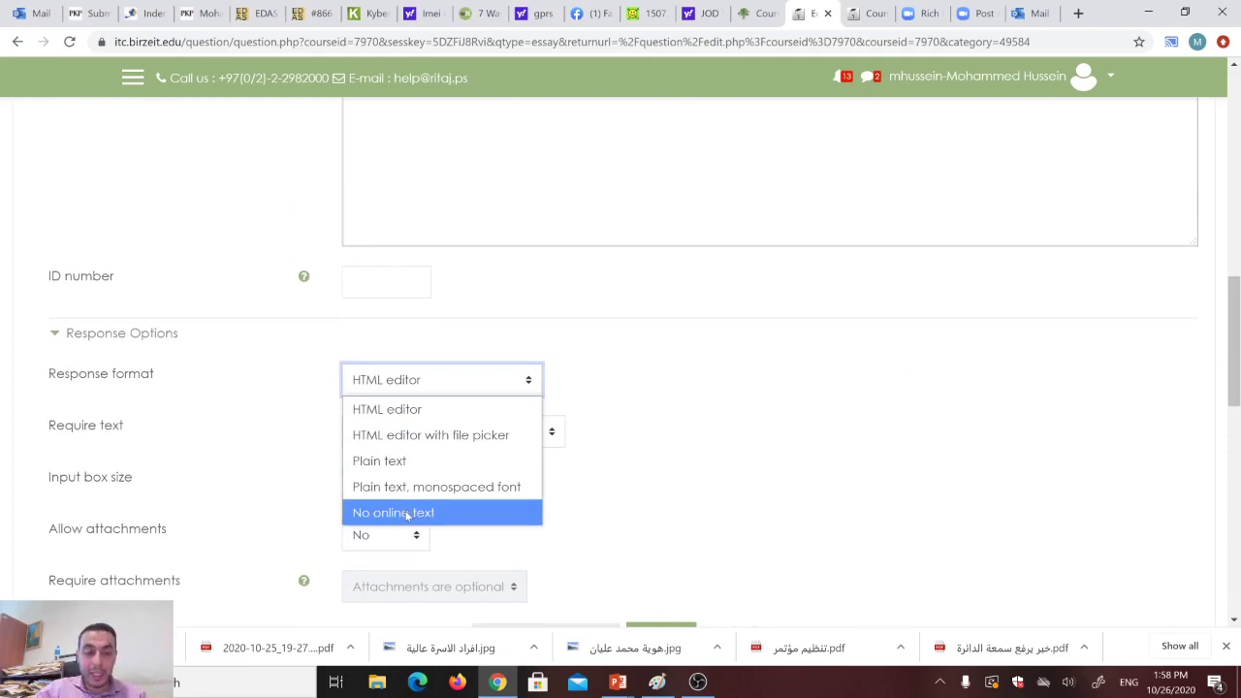
left_click(727, 353)
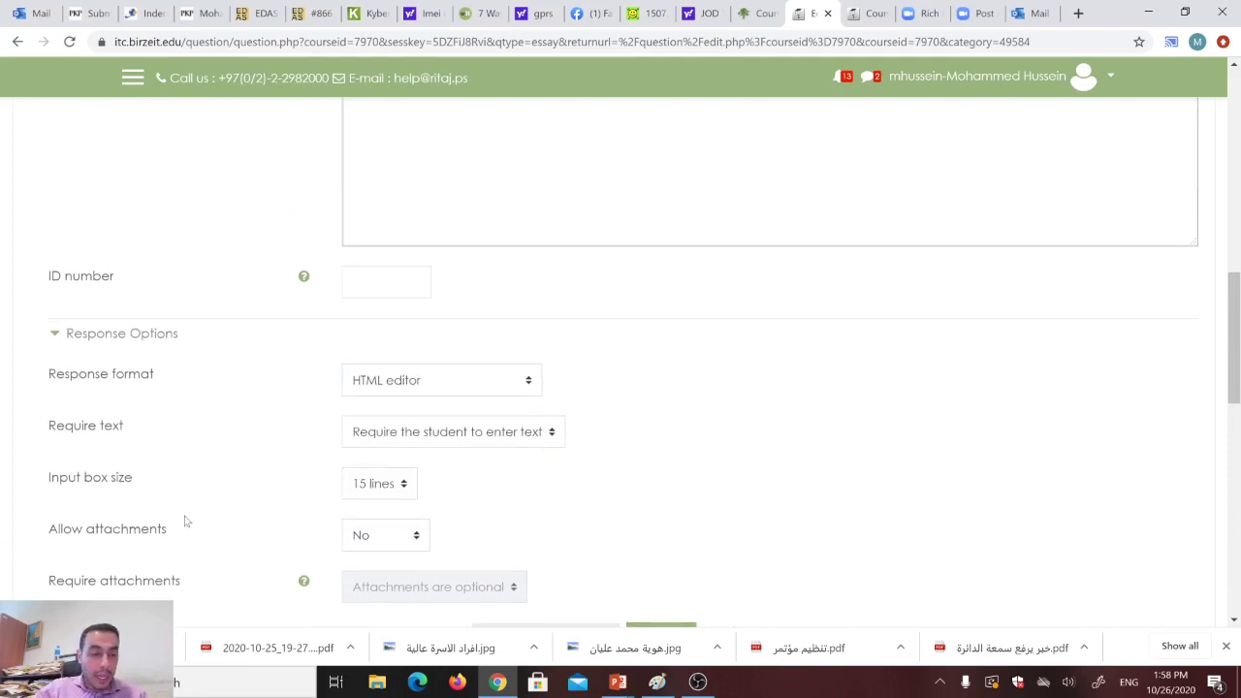
left_click(382, 533)
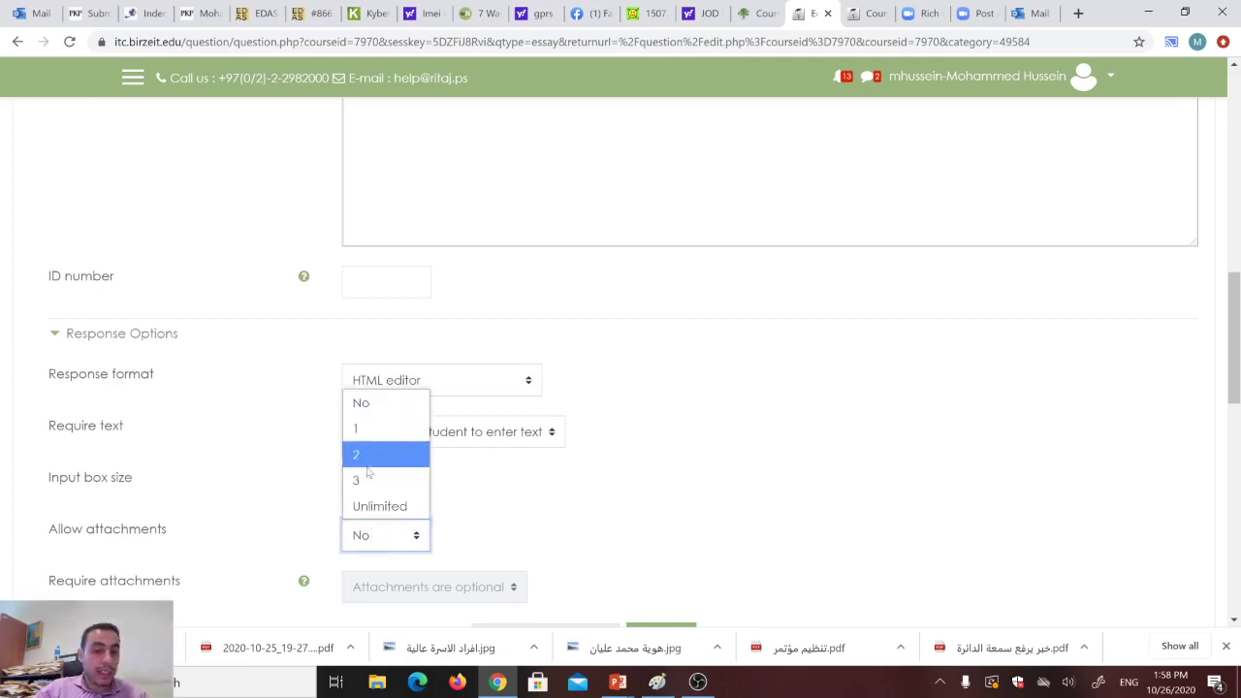
left_click(357, 429)
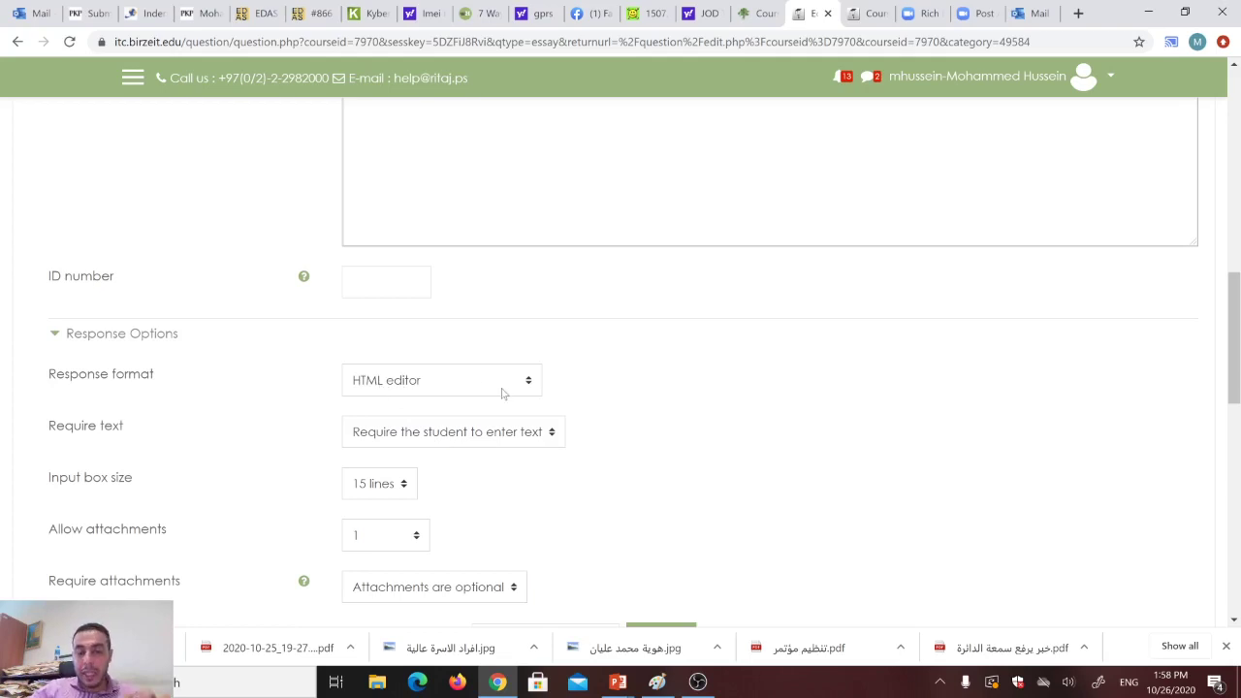
Set the input box size for the essay response to 5 lines.
left_click(369, 493)
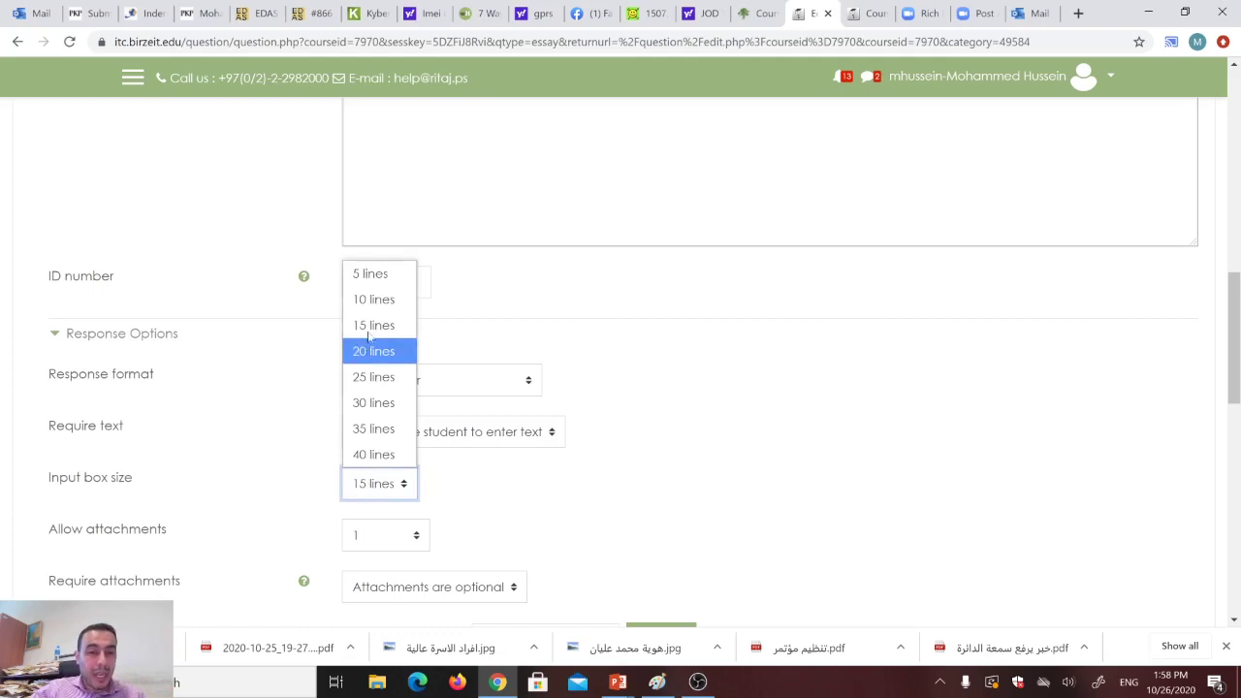
left_click(378, 279)
left_click(622, 427)
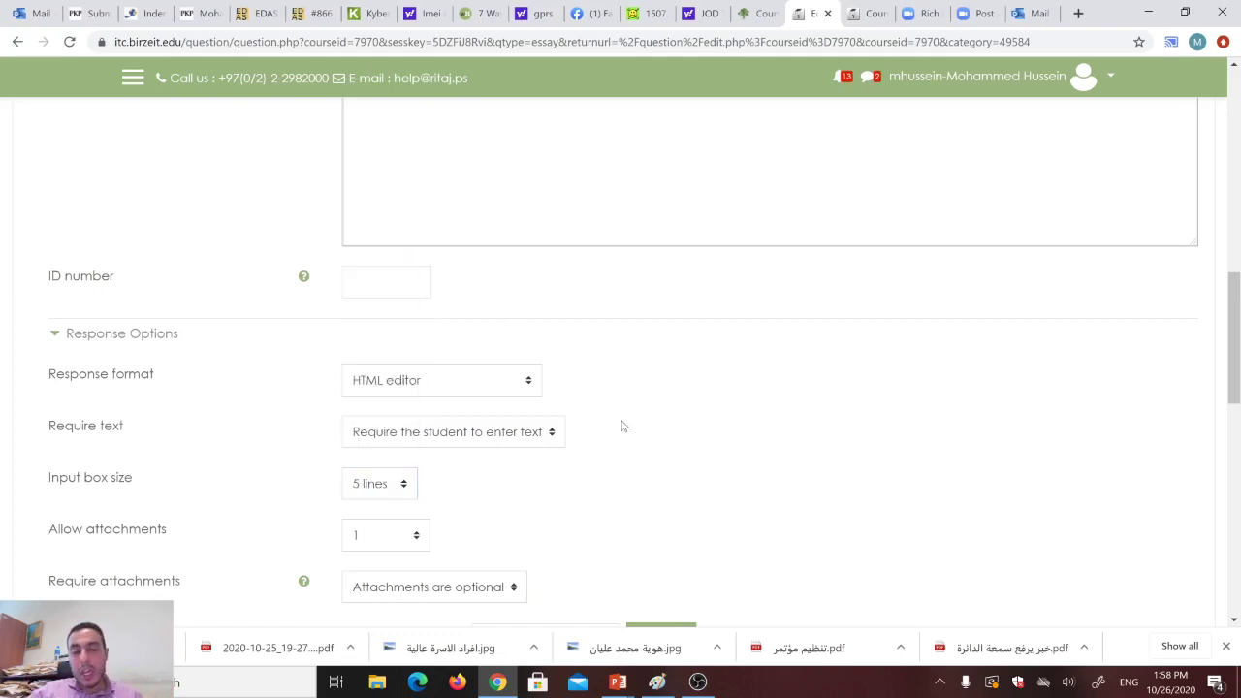
left_click(373, 485)
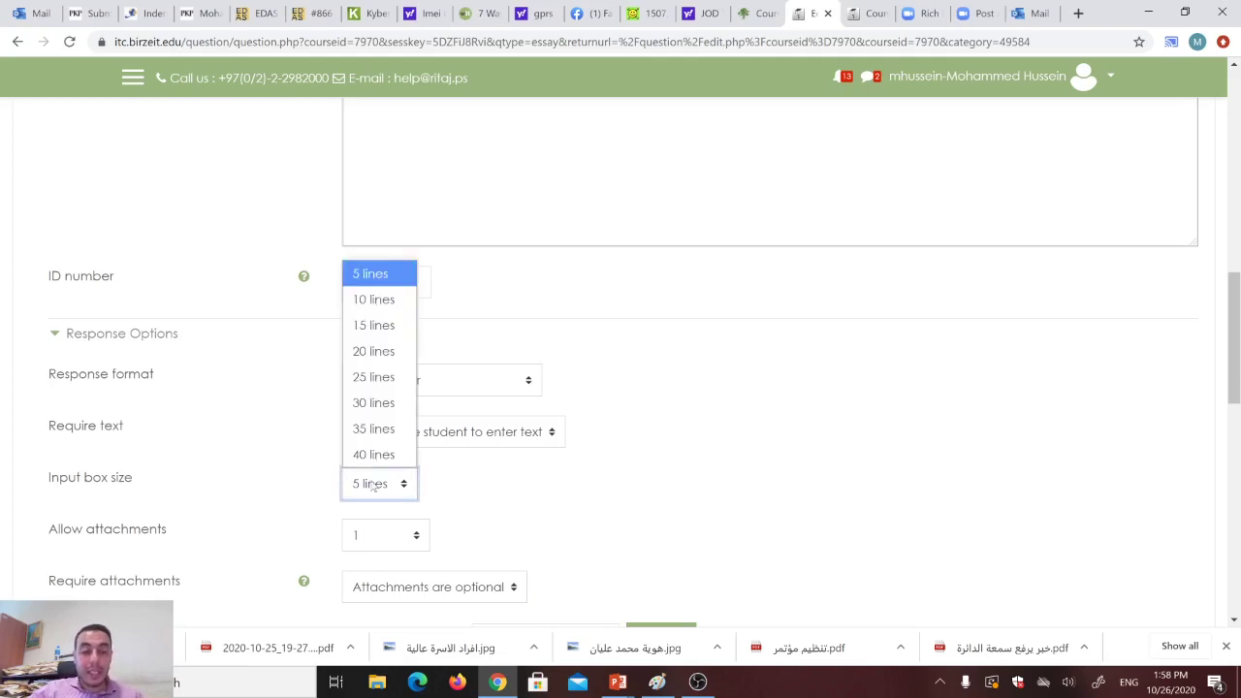
left_click(727, 422)
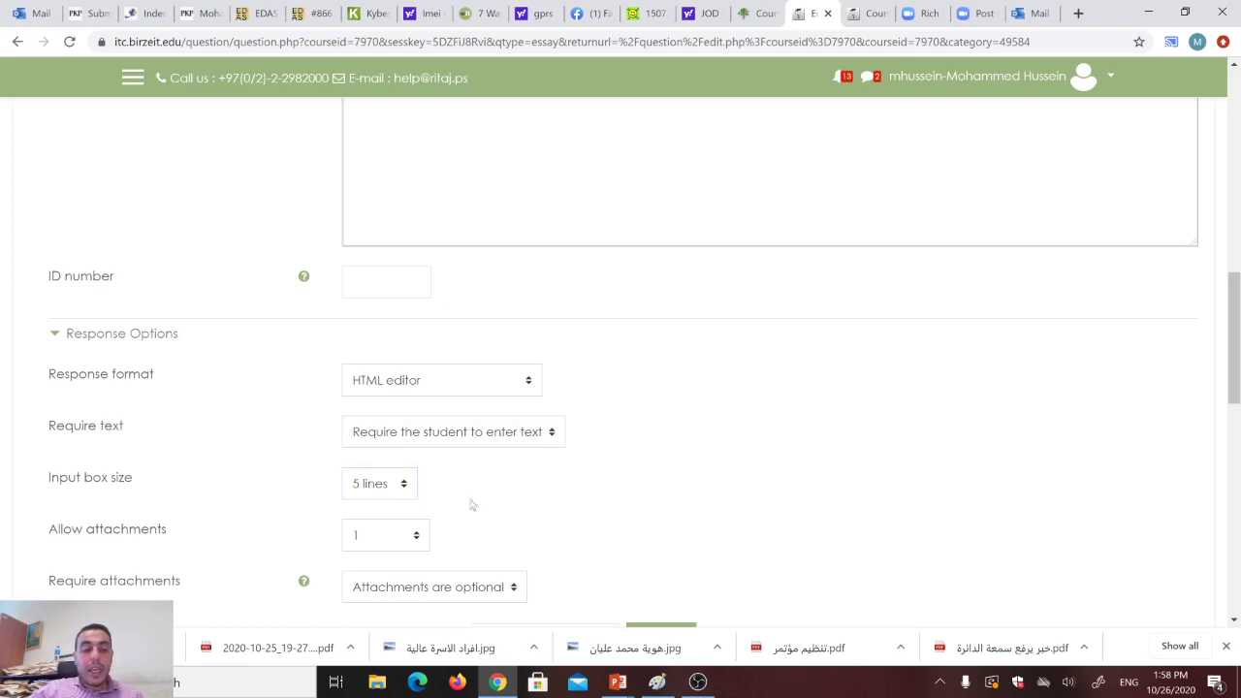
Check the allowed attachments options, keeping 1, and set the accepted file types for the essay response to All file types.
left_click(383, 538)
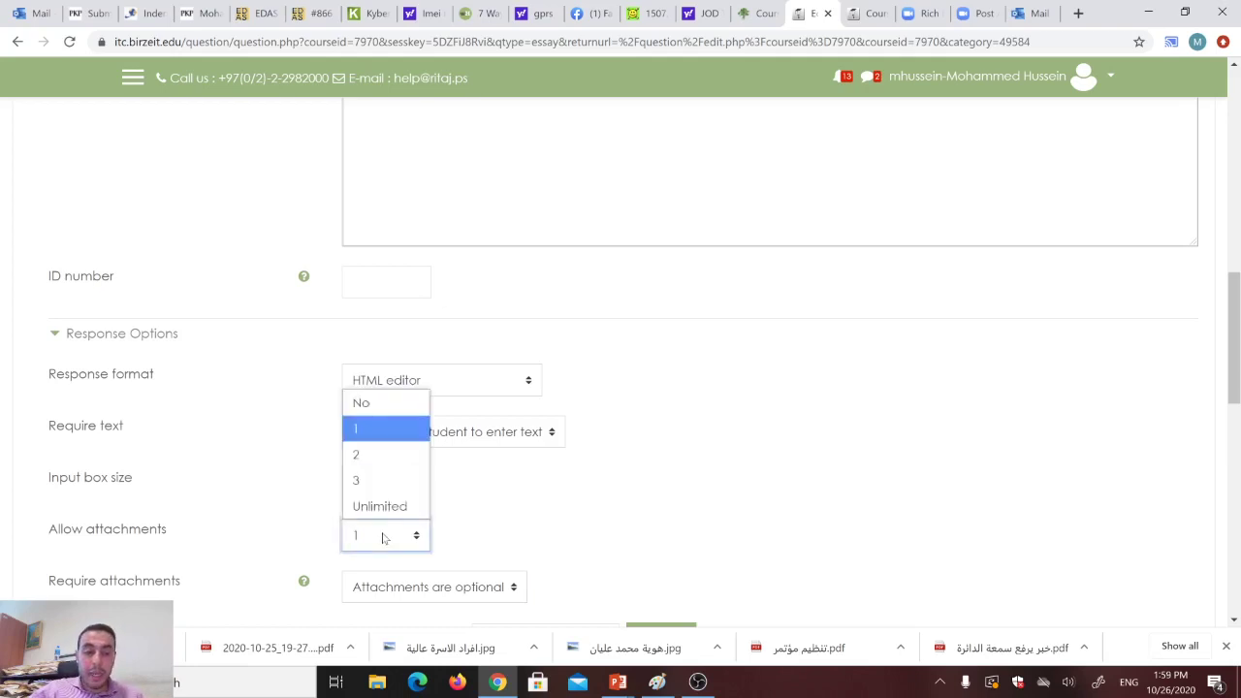
left_click(383, 539)
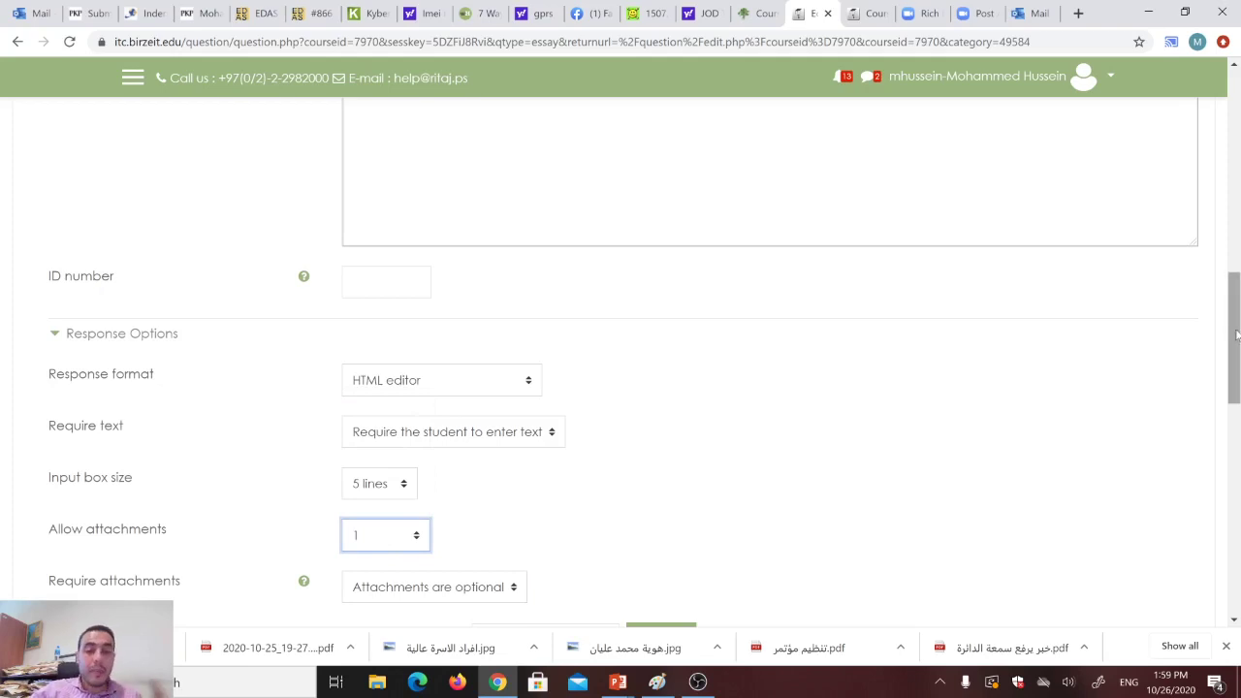
left_click_drag(1237, 335, 1238, 399)
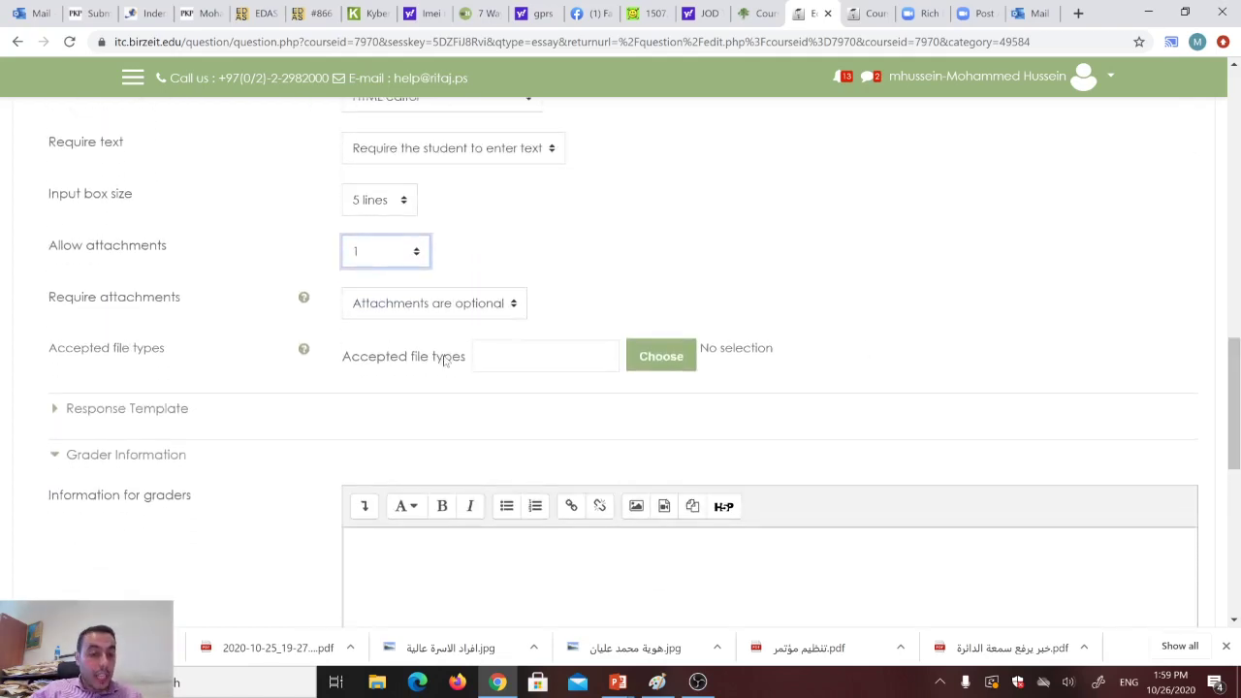
left_click(483, 356)
left_click(664, 358)
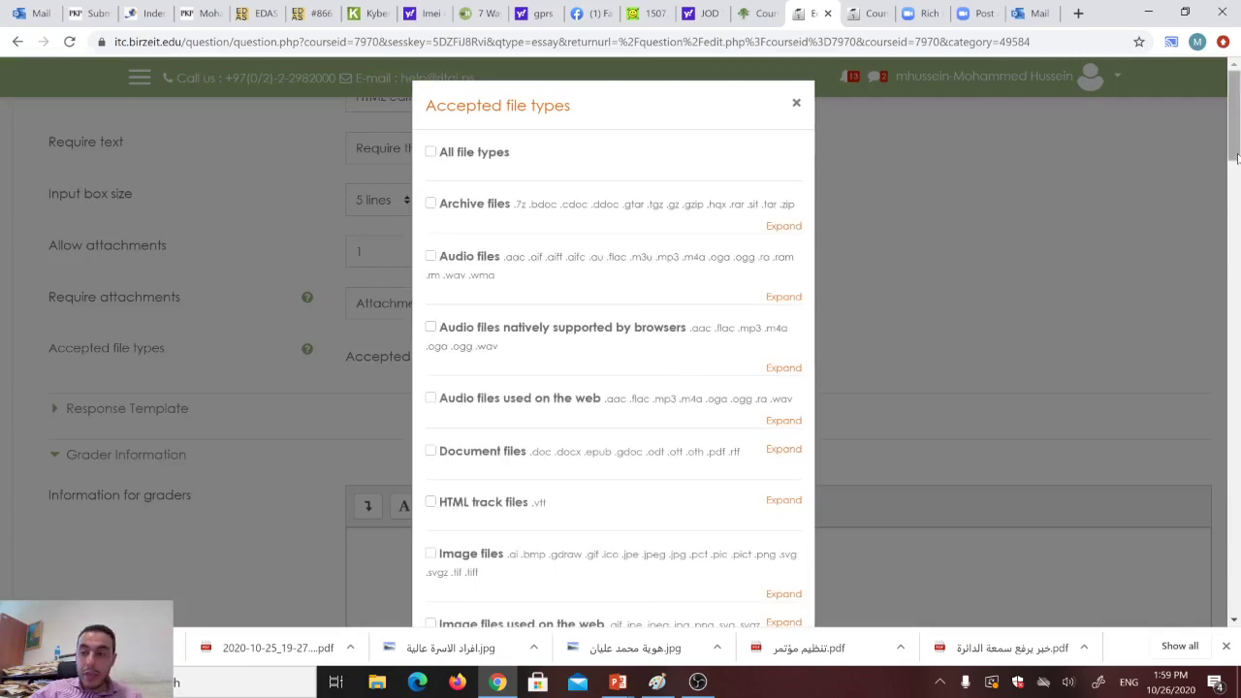
left_click_drag(1236, 141, 1237, 603)
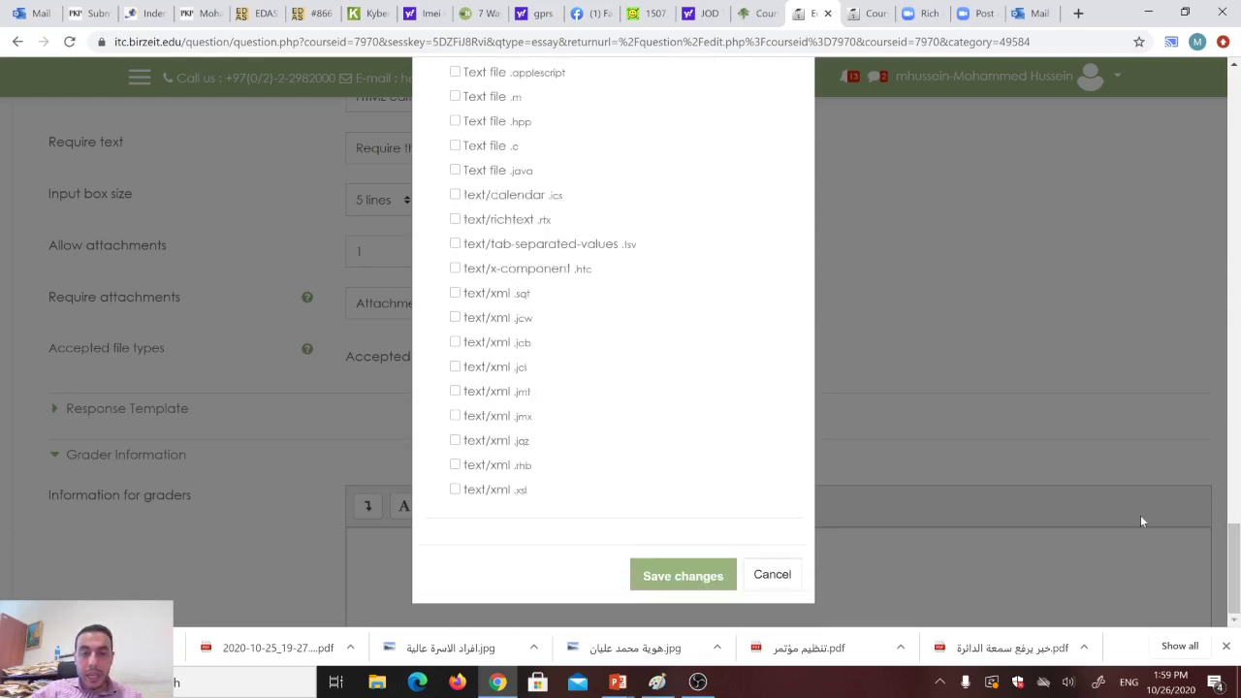
left_click_drag(1237, 582, 1237, 124)
right_click(1237, 373)
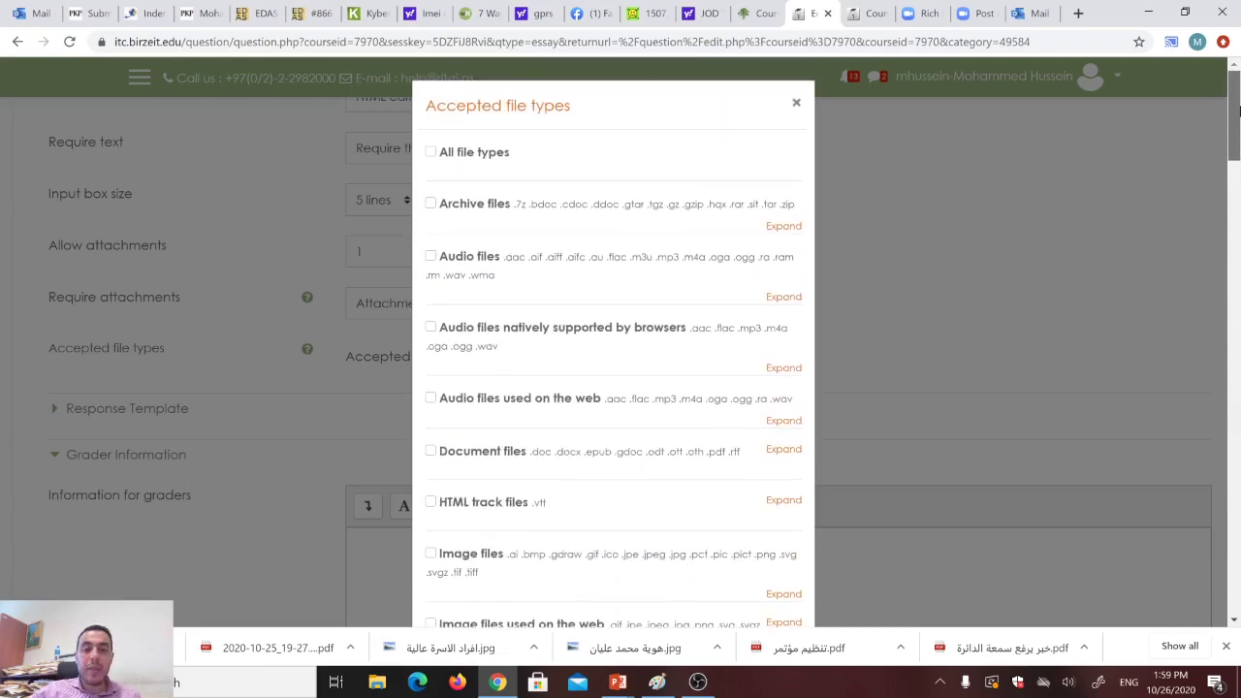
left_click(429, 152)
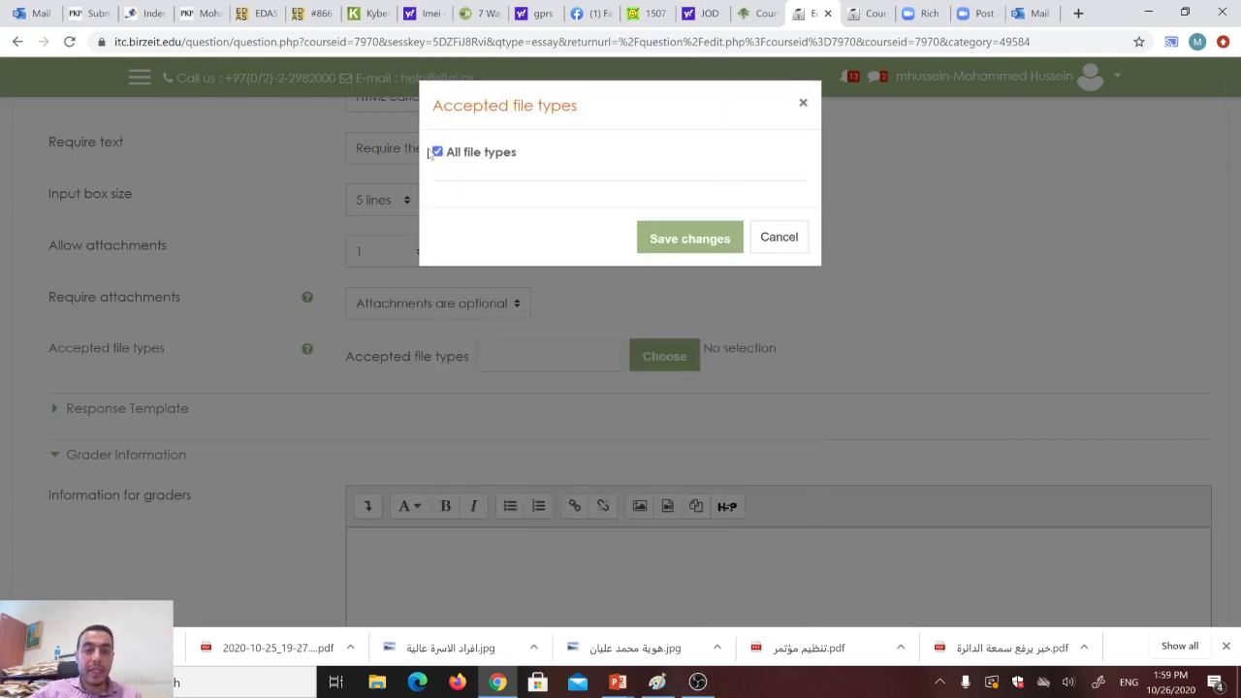
left_click(689, 238)
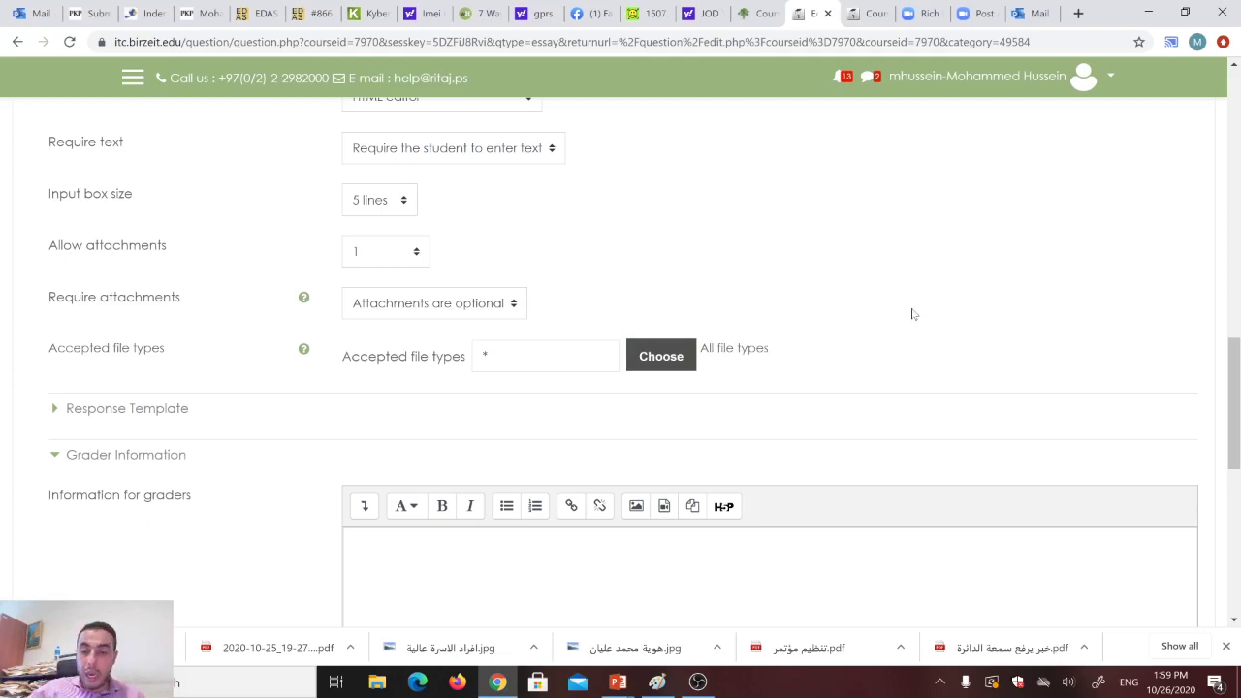
Save the essay question and open a preview of Q1 from the question bank.
left_click_drag(1235, 358, 1237, 435)
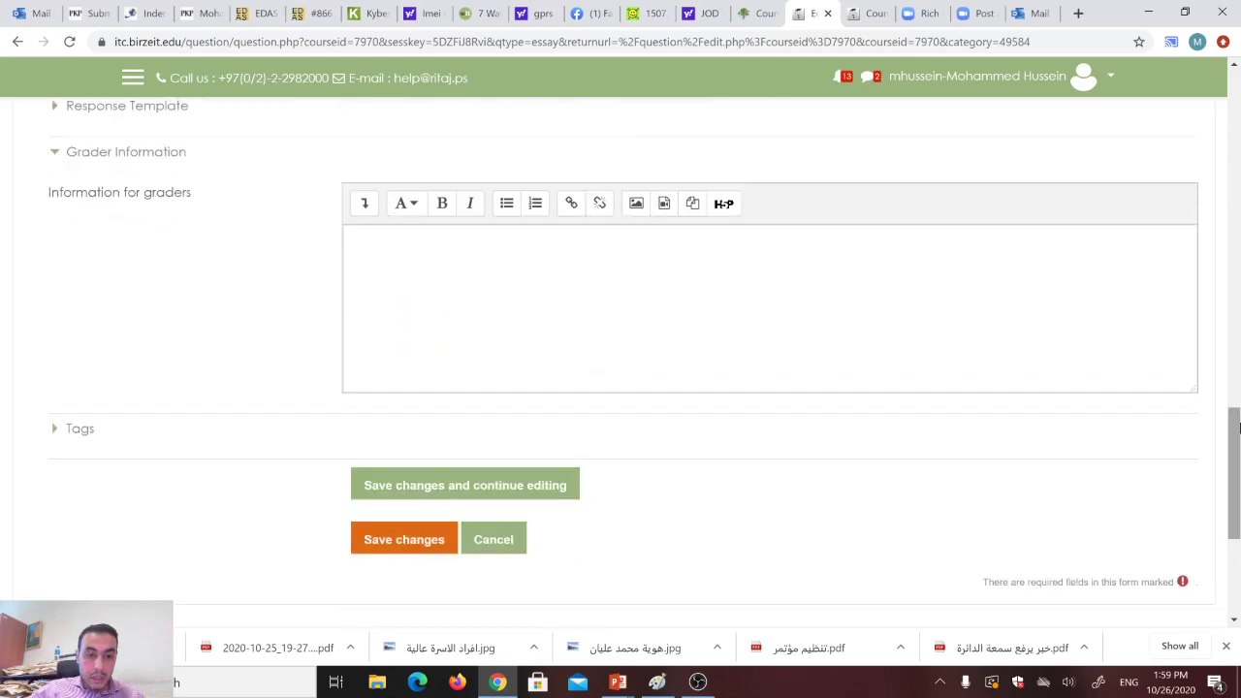
left_click(402, 547)
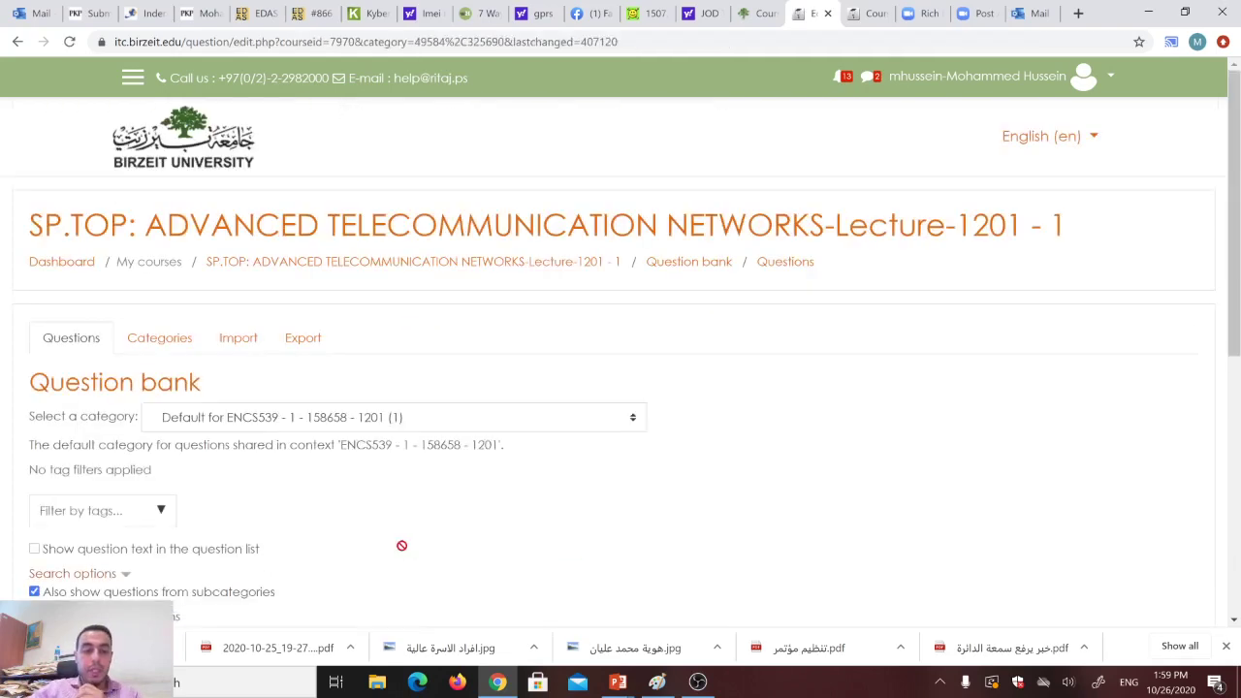
scroll(436, 504, "down", 4)
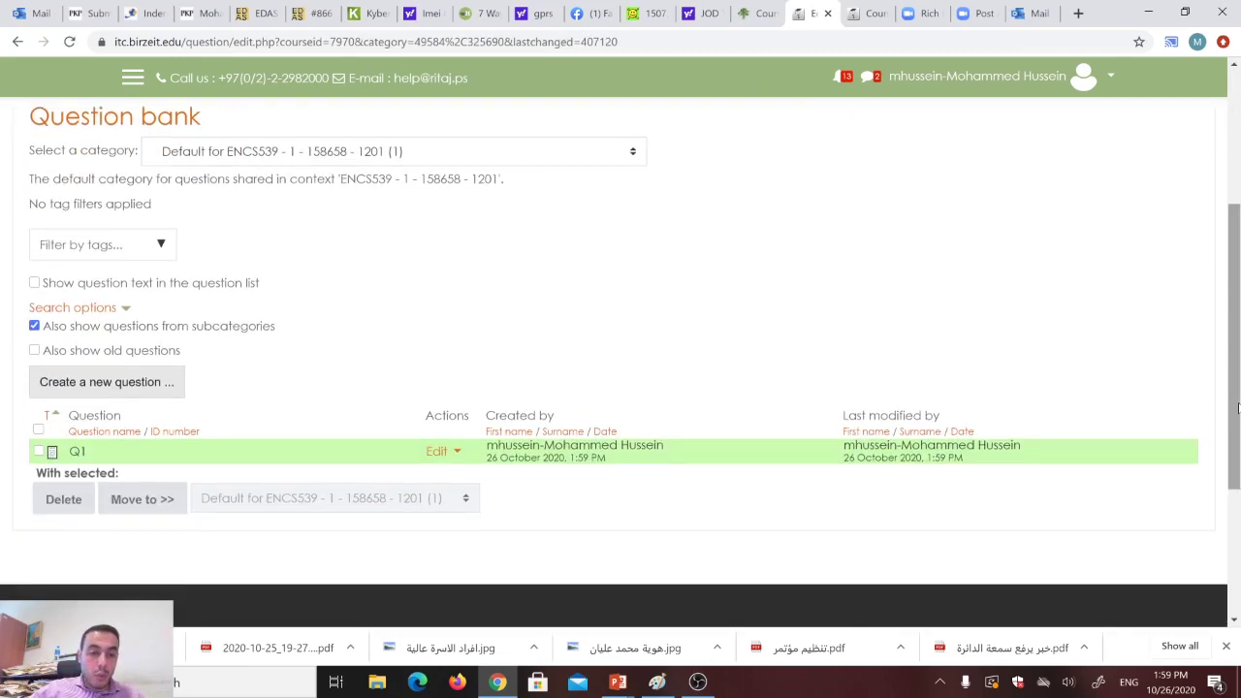
left_click(458, 452)
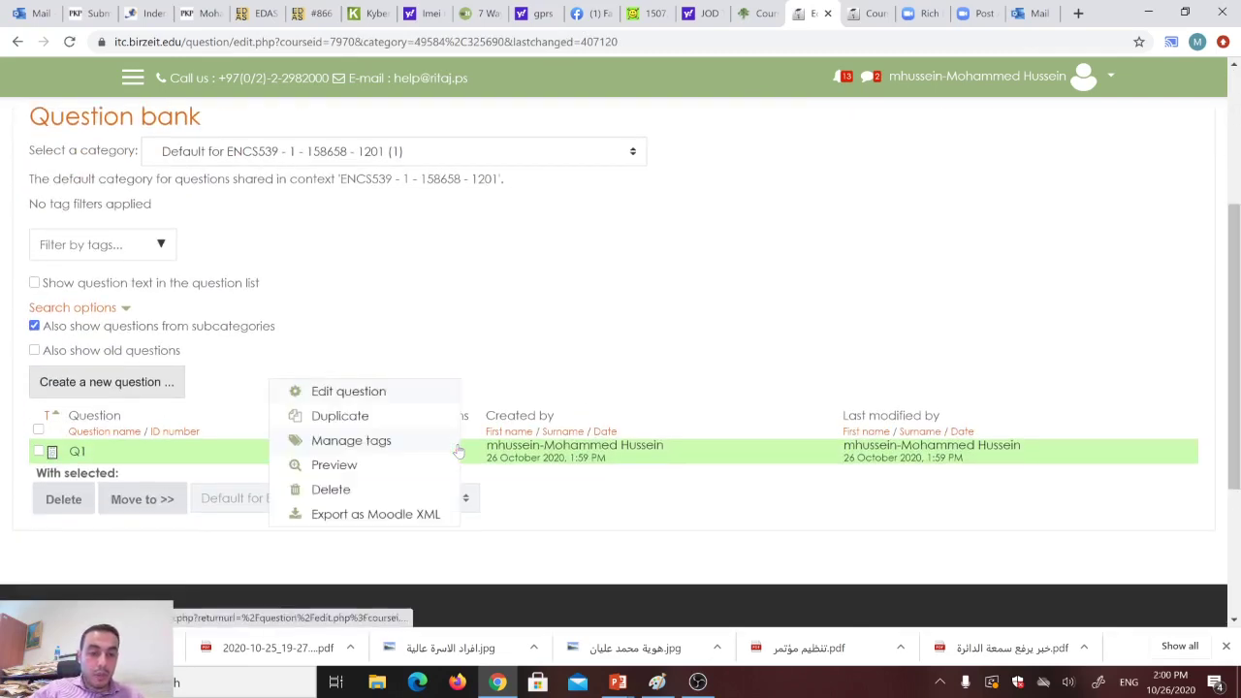
left_click(361, 462)
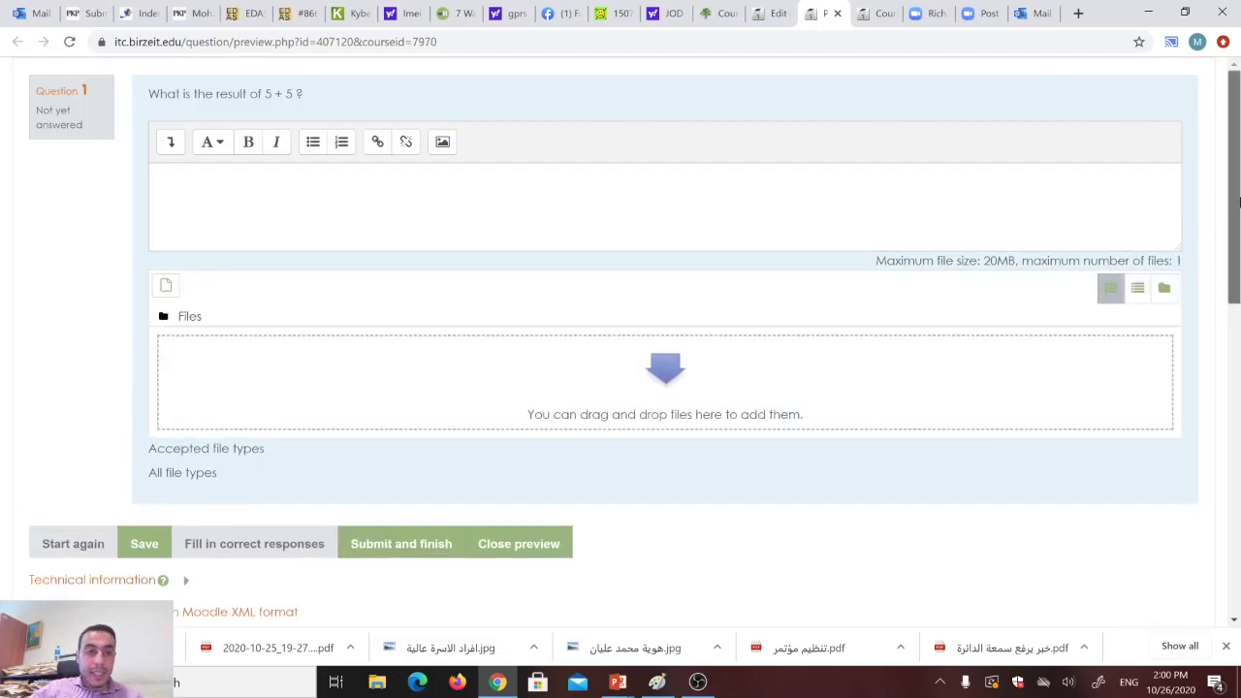
Examine the answer editor and the attachment file picker in the Q1 preview without uploading a file.
left_click(257, 194)
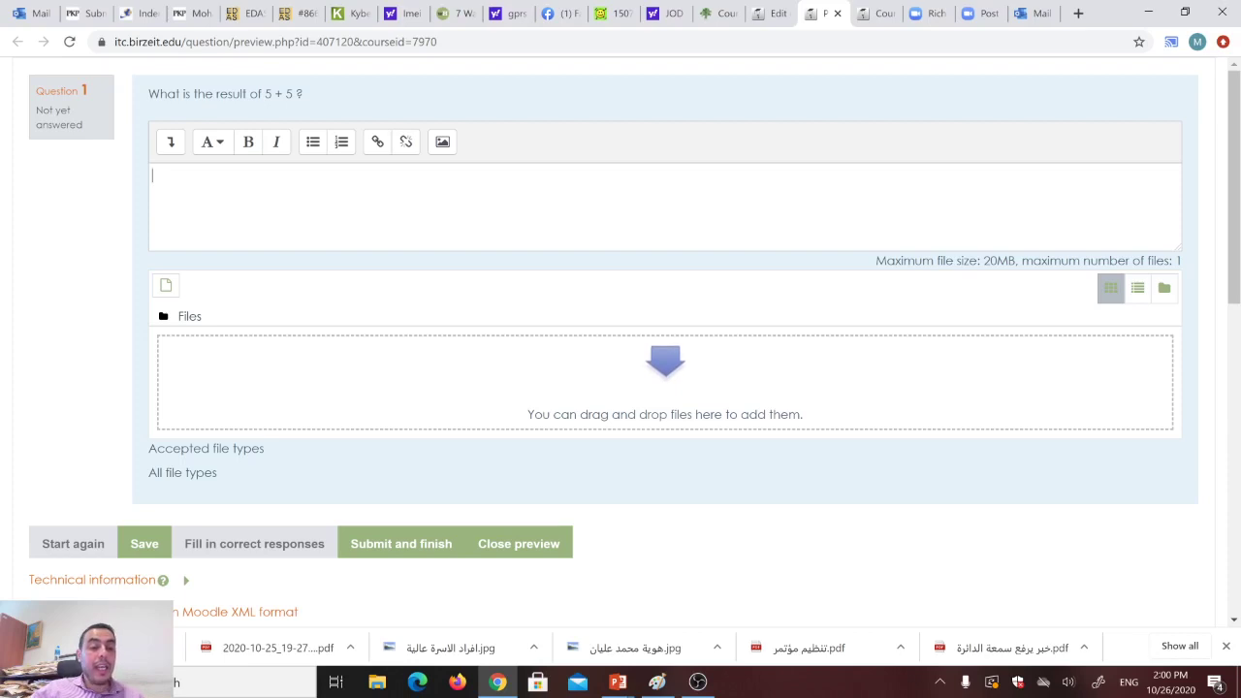
left_click(661, 386)
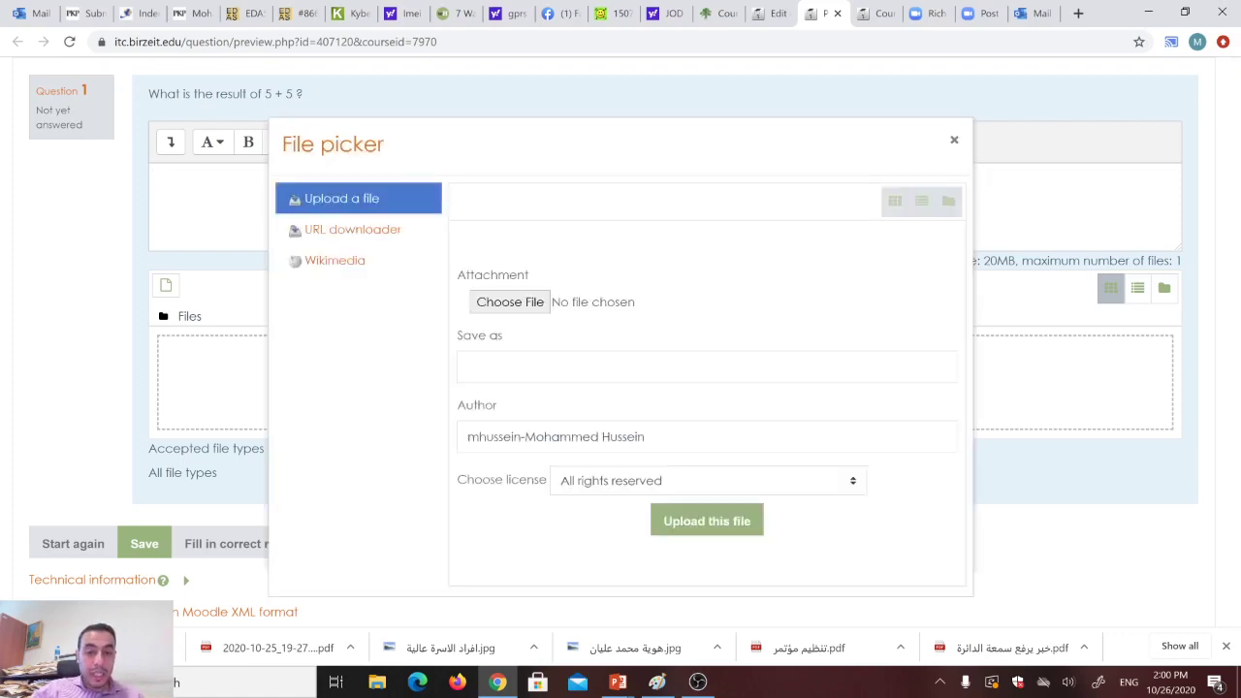
left_click(510, 302)
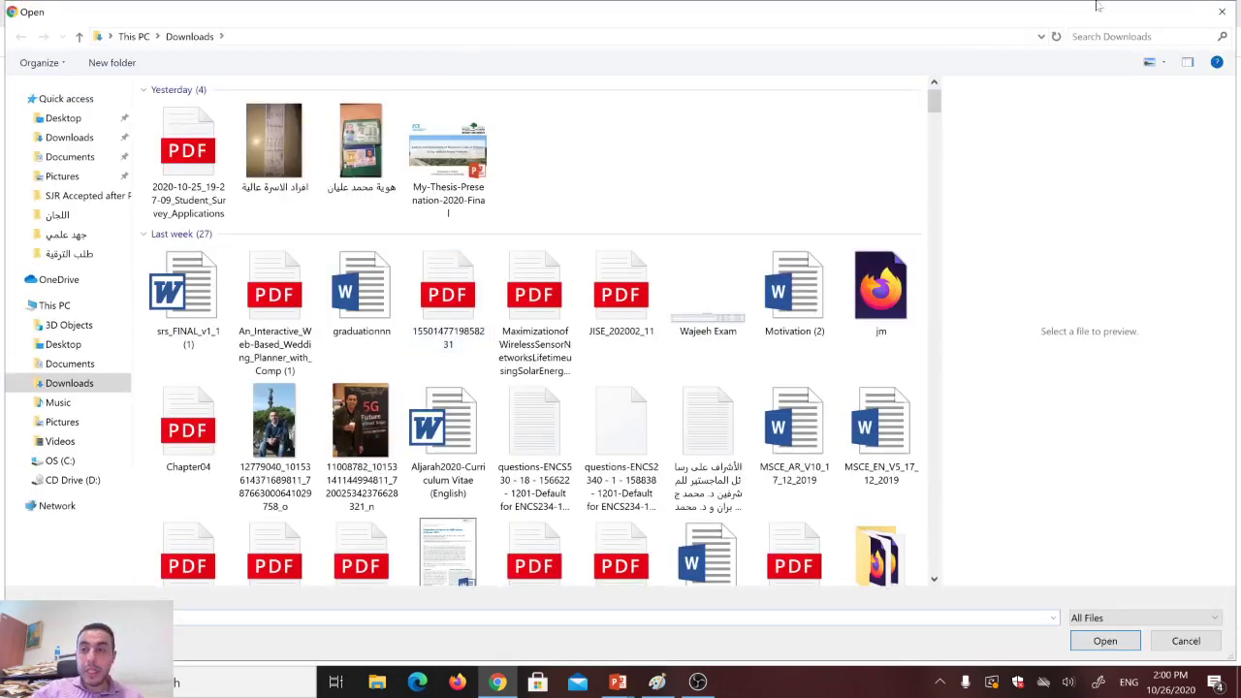
left_click(1222, 11)
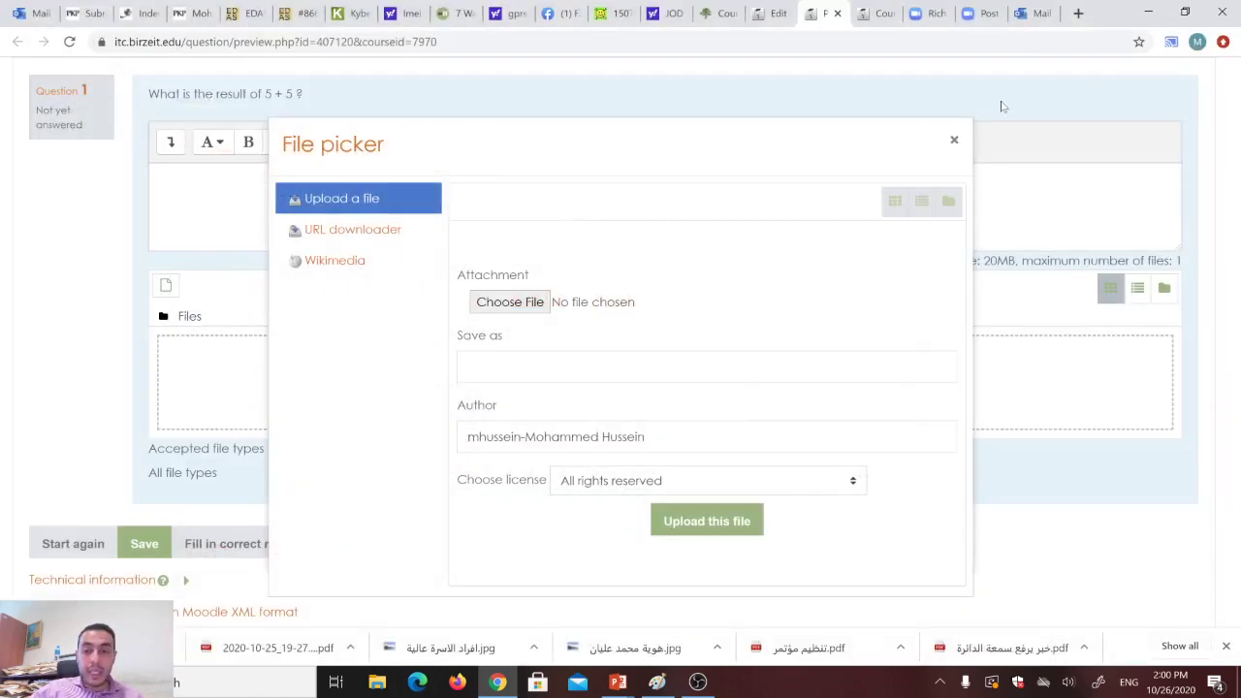
left_click(956, 142)
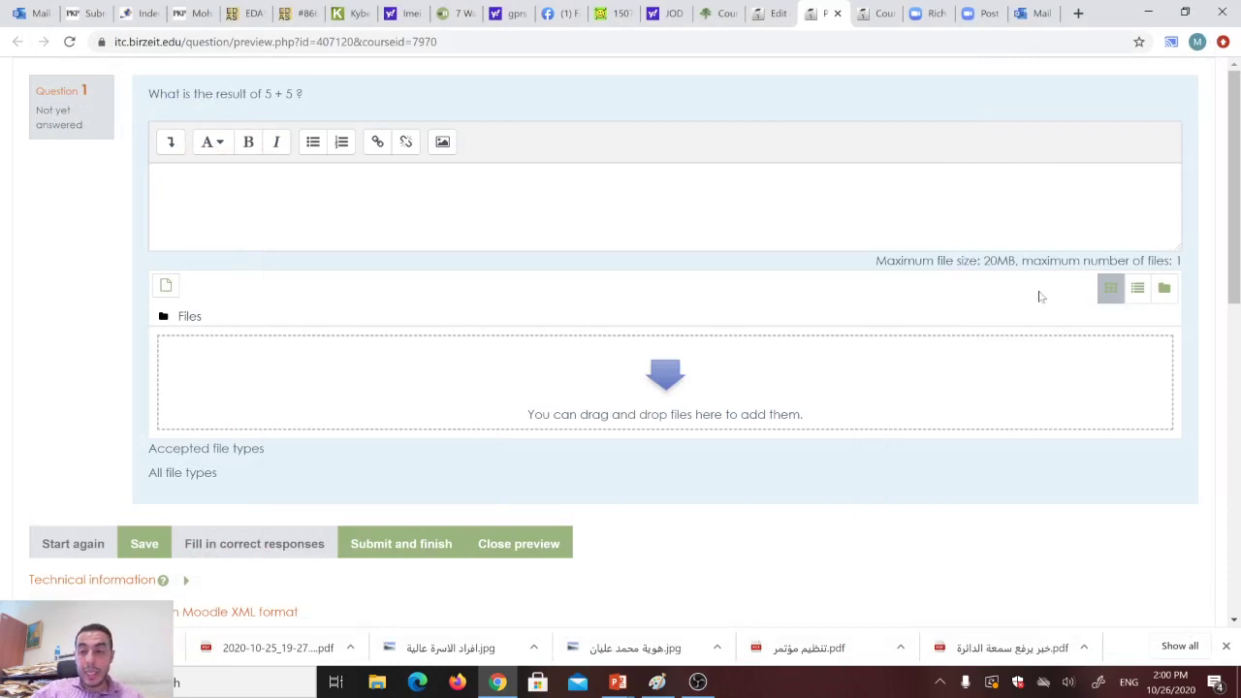
scroll(1239, 293, "down", 2)
left_click_drag(1238, 293, 1238, 205)
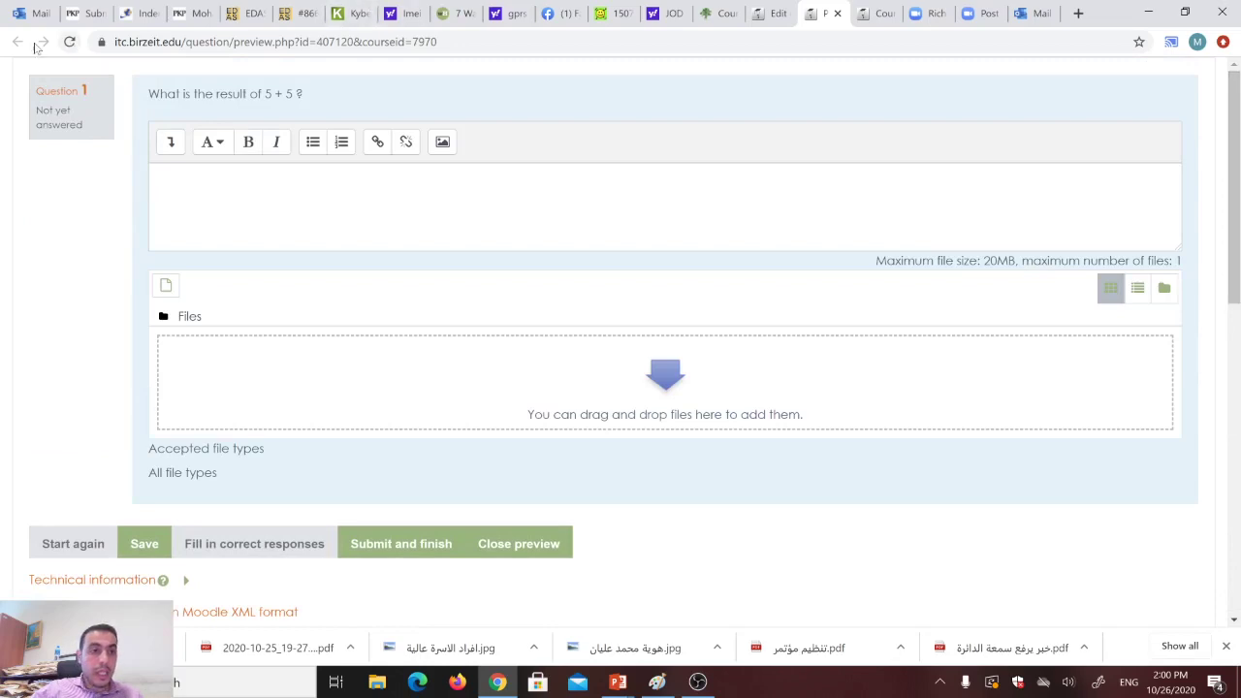
Return to the question bank and create a new question of type Matching.
left_click(775, 10)
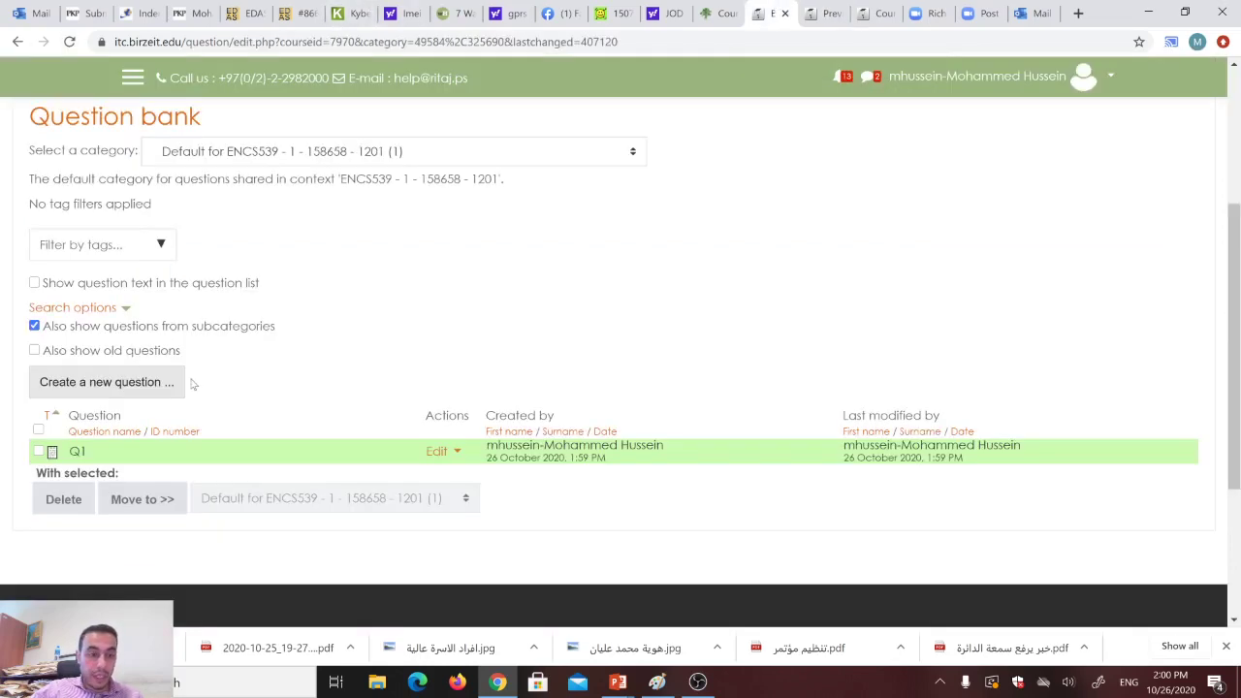
left_click(101, 384)
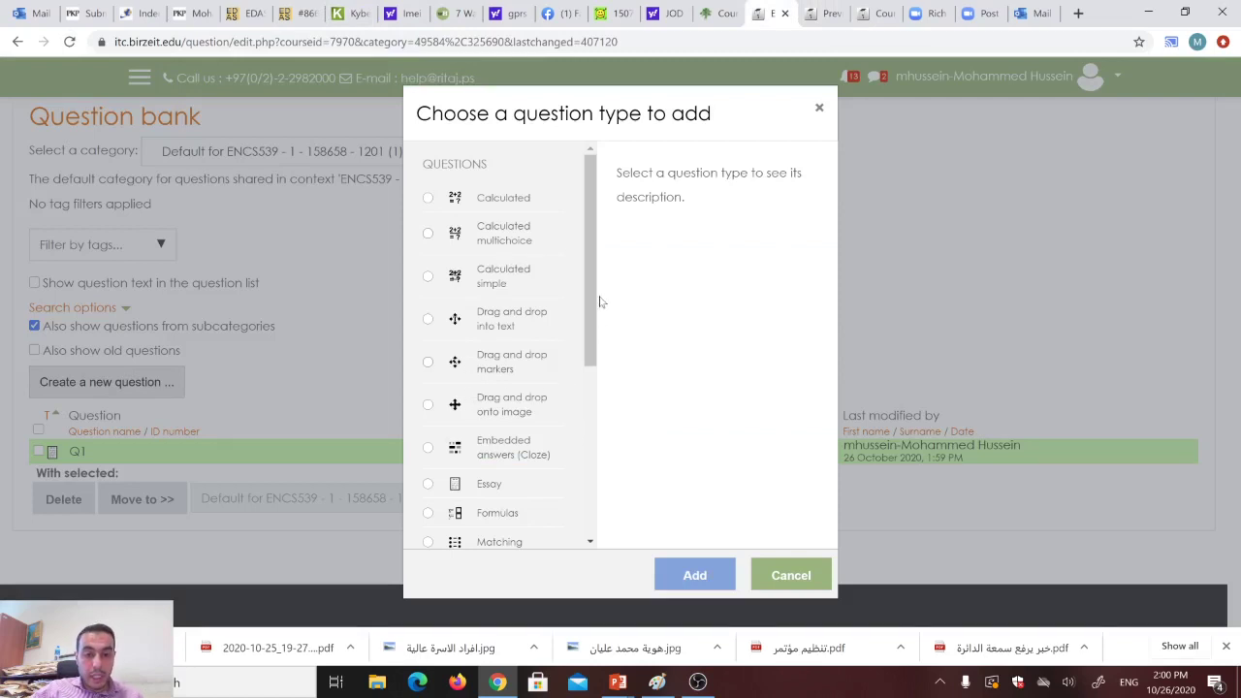
left_click_drag(595, 300, 591, 373)
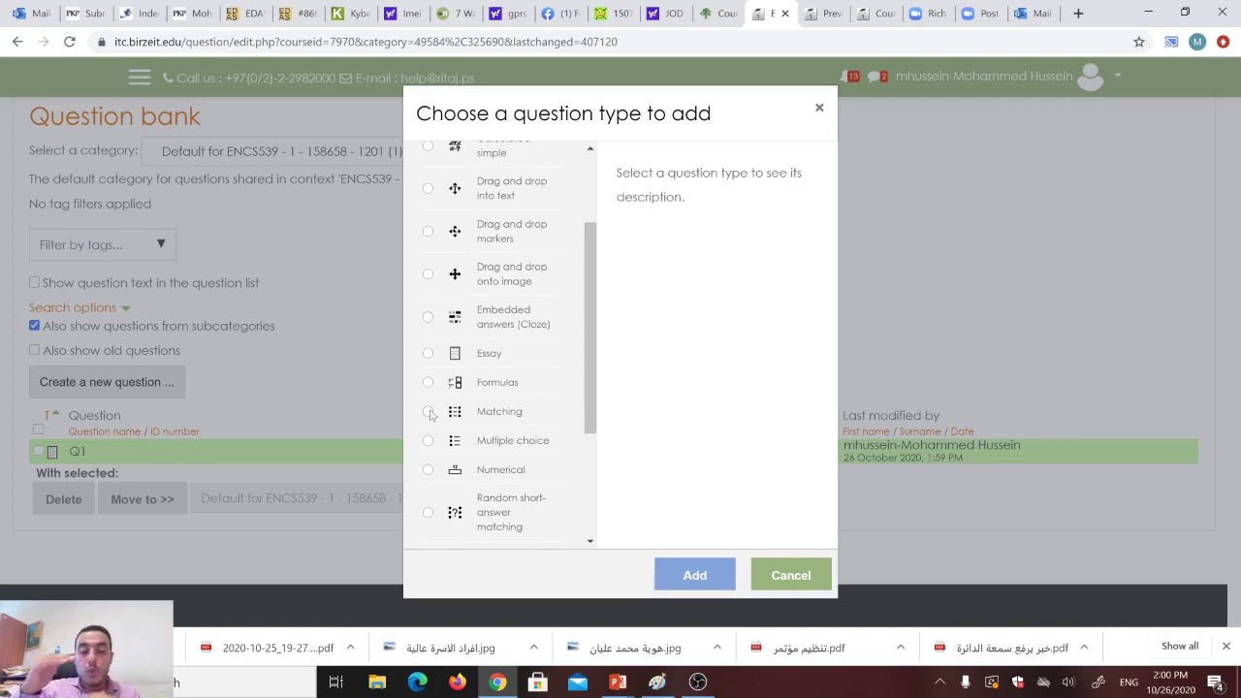
left_click(428, 412)
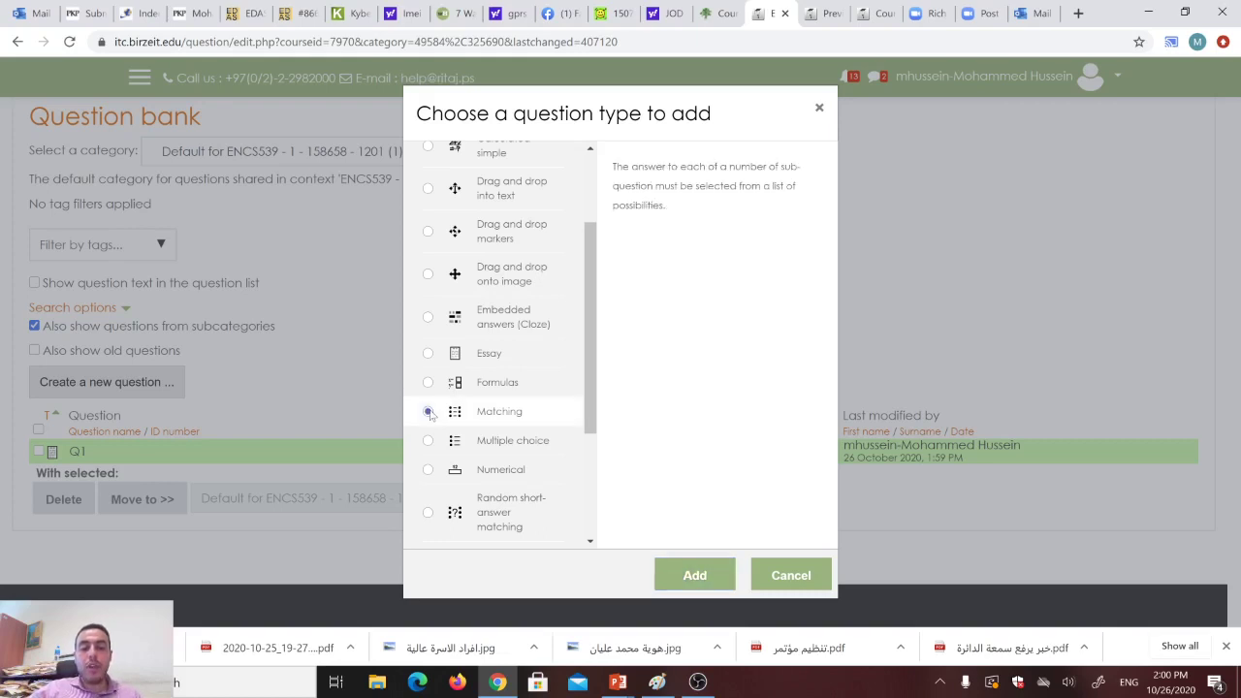
left_click(693, 574)
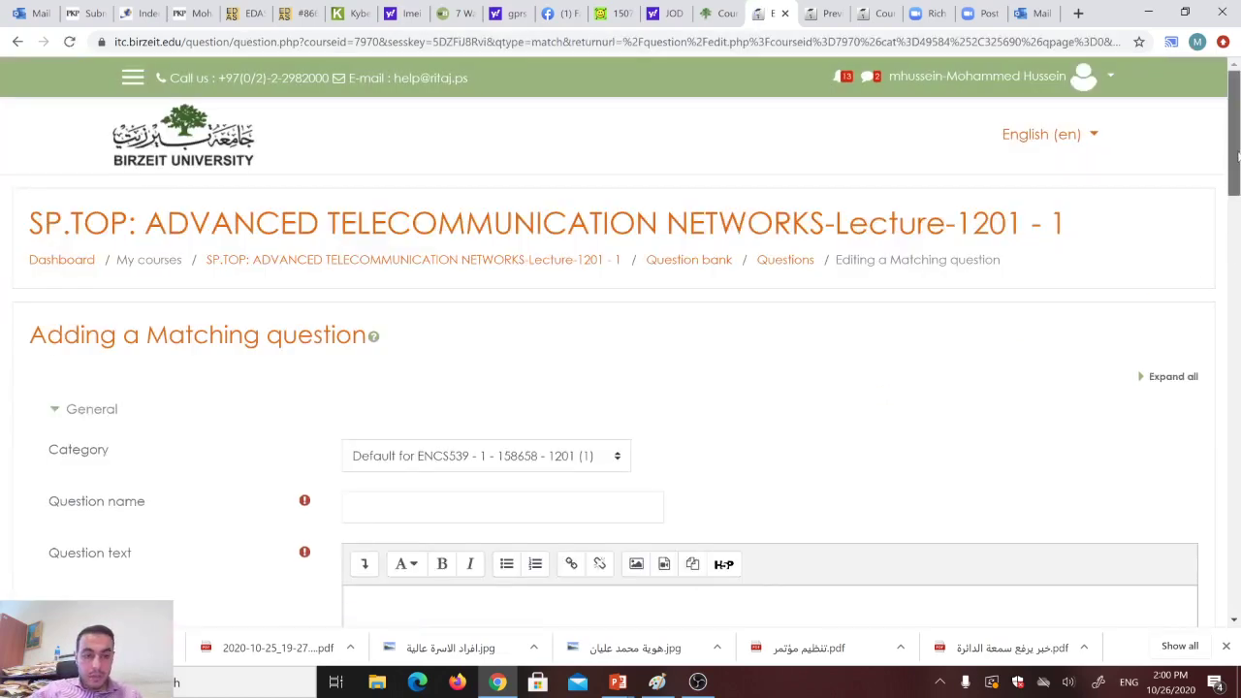
Name the matching question Q2 and enter a dotted placeholder line ending in a question mark as its question text.
scroll(569, 175, "down", 3)
left_click(503, 215)
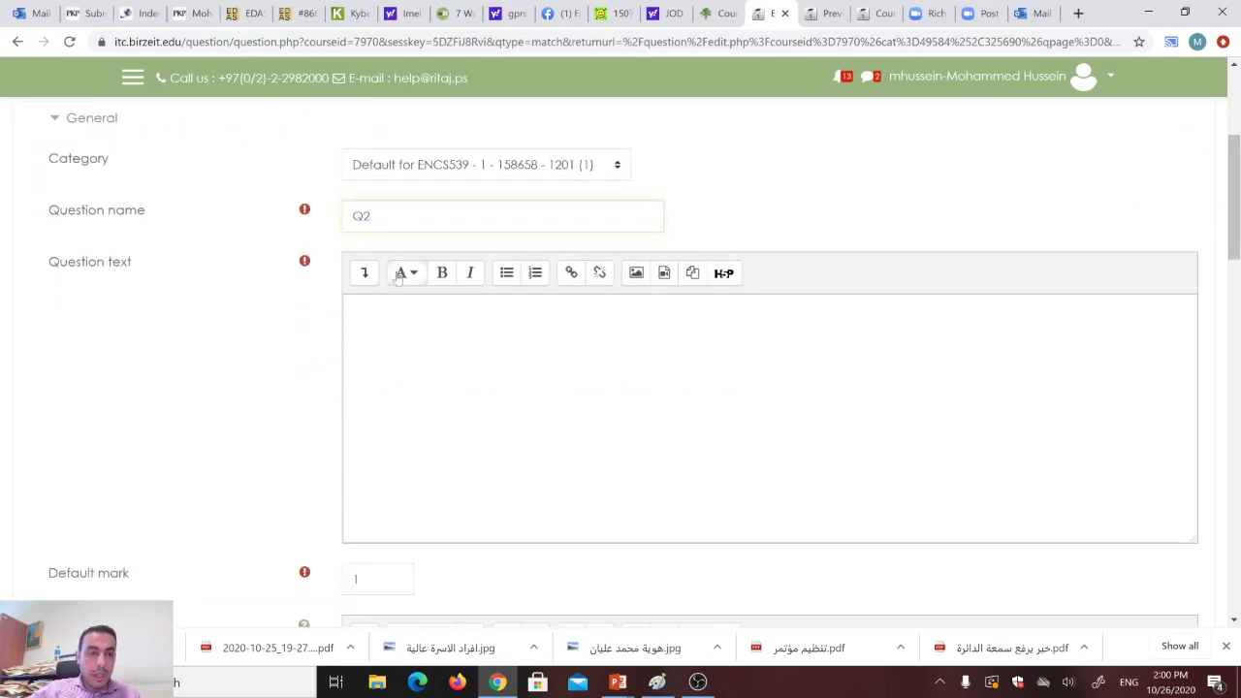
left_click(354, 308)
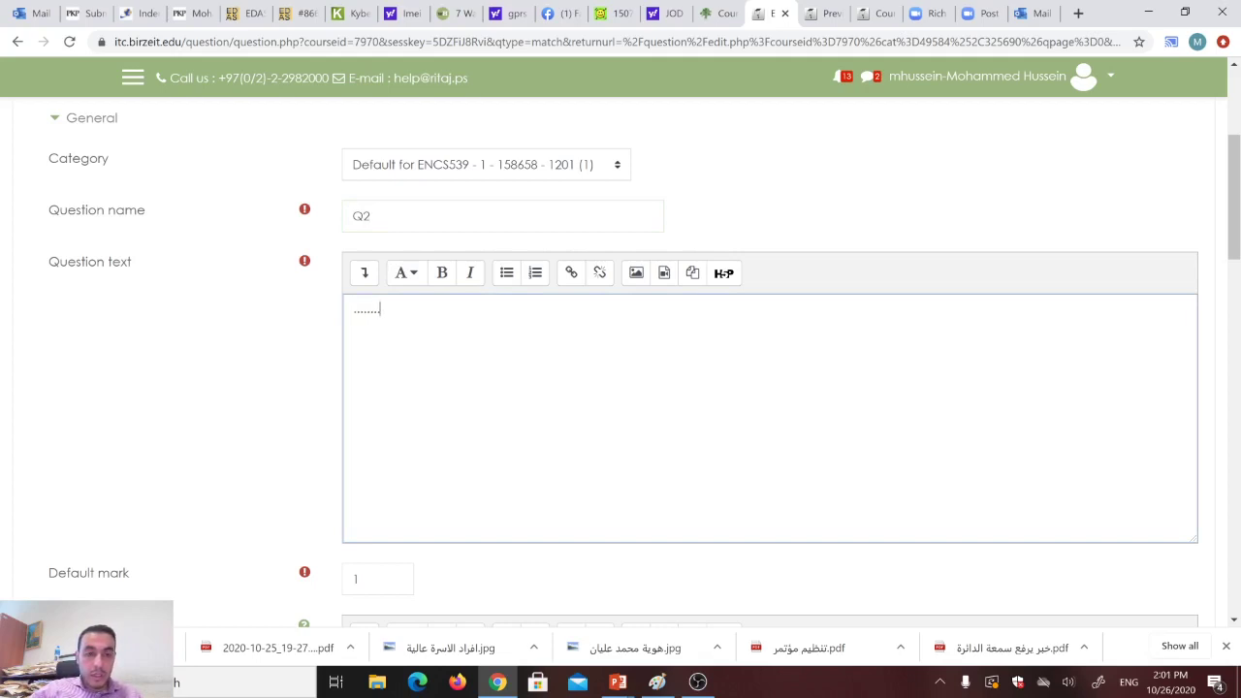
type("...................... ?")
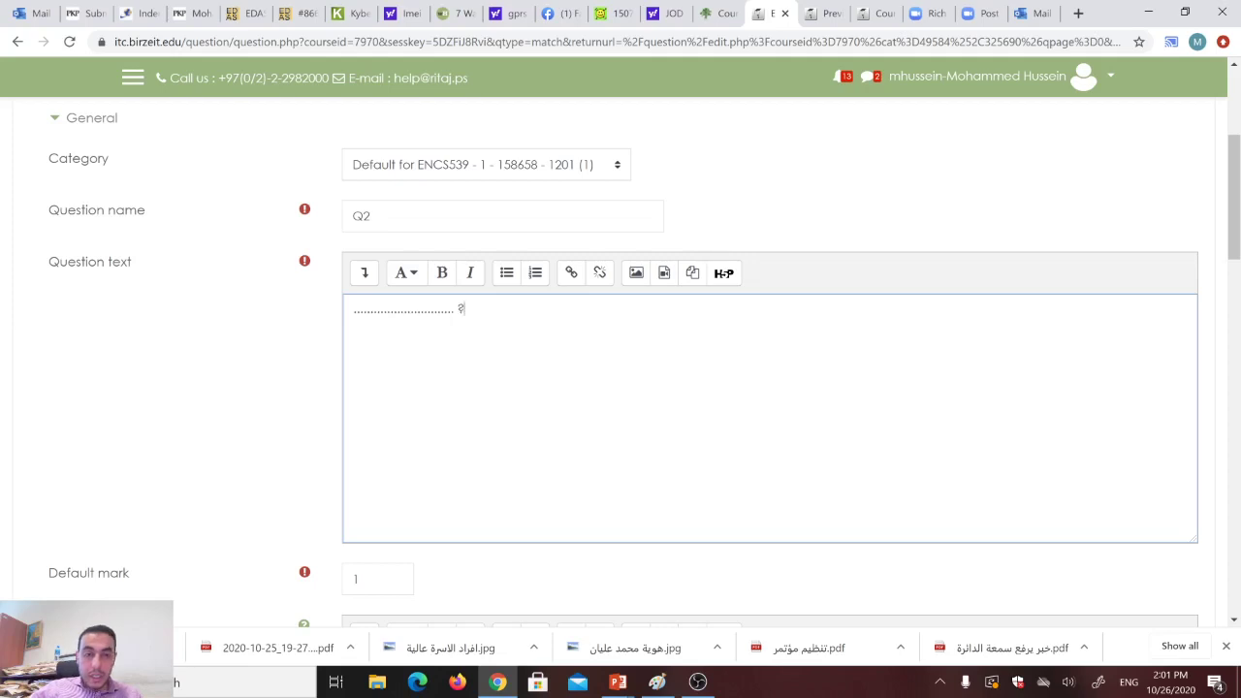
Examine the matching question's sub-question and answer fields, the Shuffle option, and the default mark and feedback settings.
left_click_drag(1239, 182, 1237, 357)
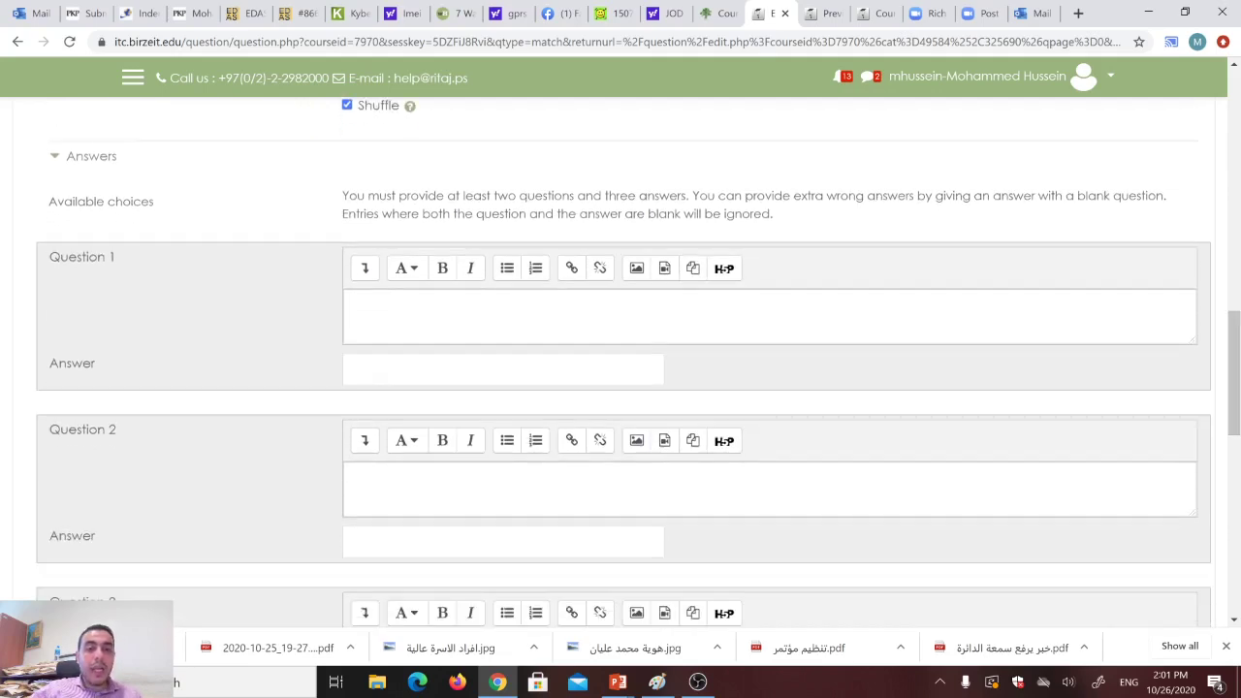
left_click_drag(1234, 210, 1236, 185)
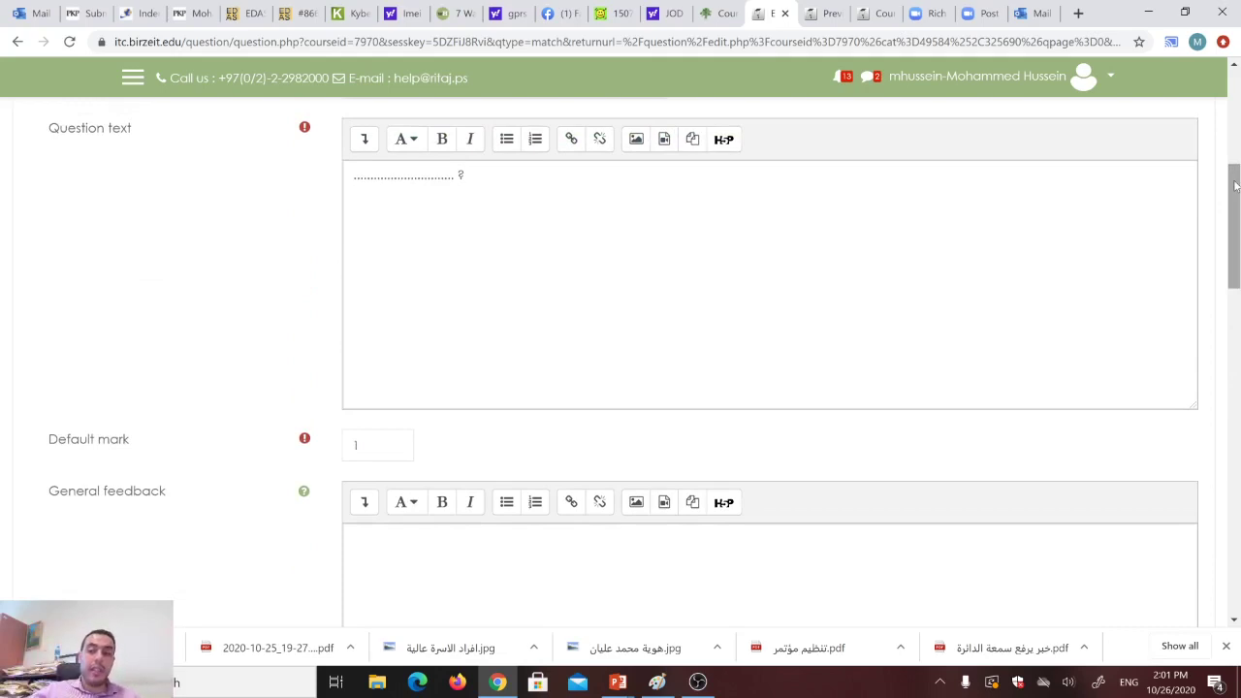
left_click_drag(1235, 184, 1235, 369)
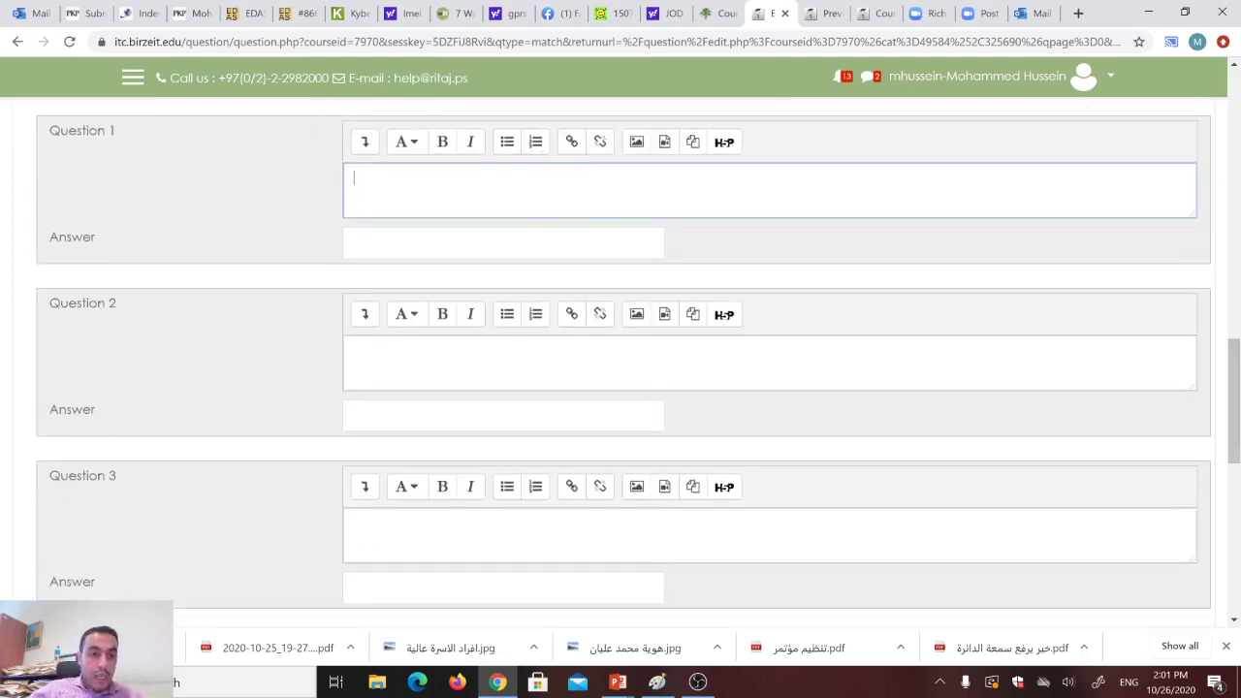
left_click(355, 351)
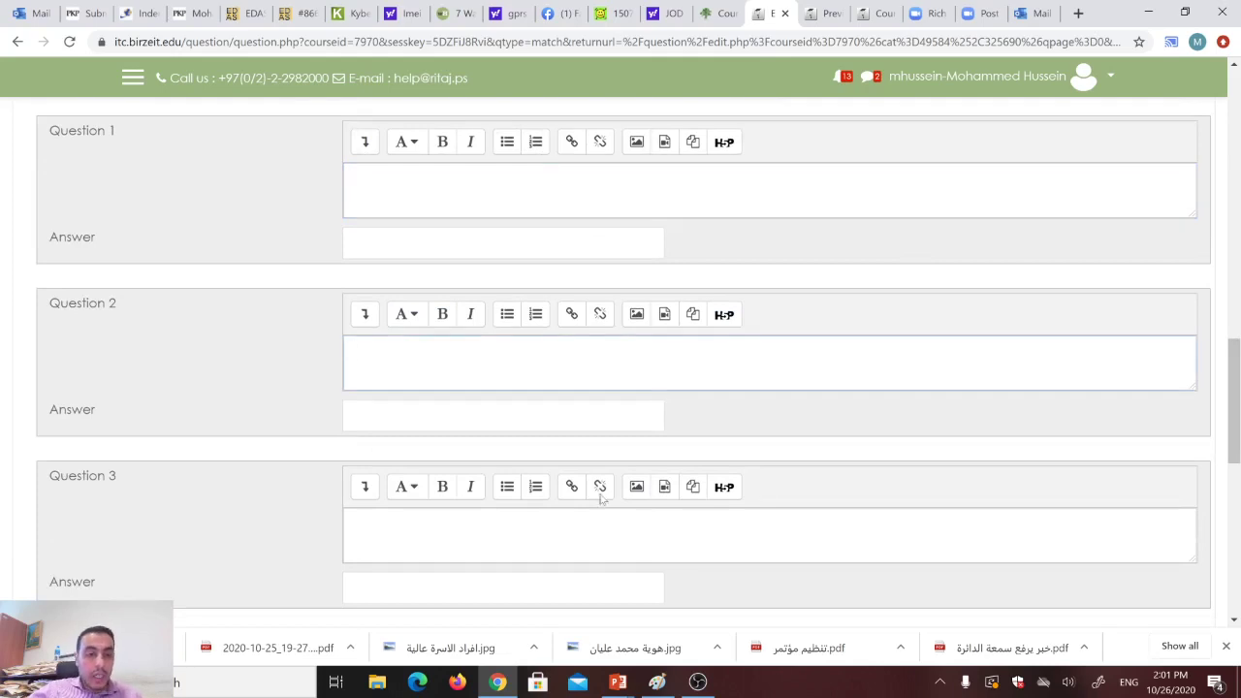
left_click_drag(1233, 402, 1236, 374)
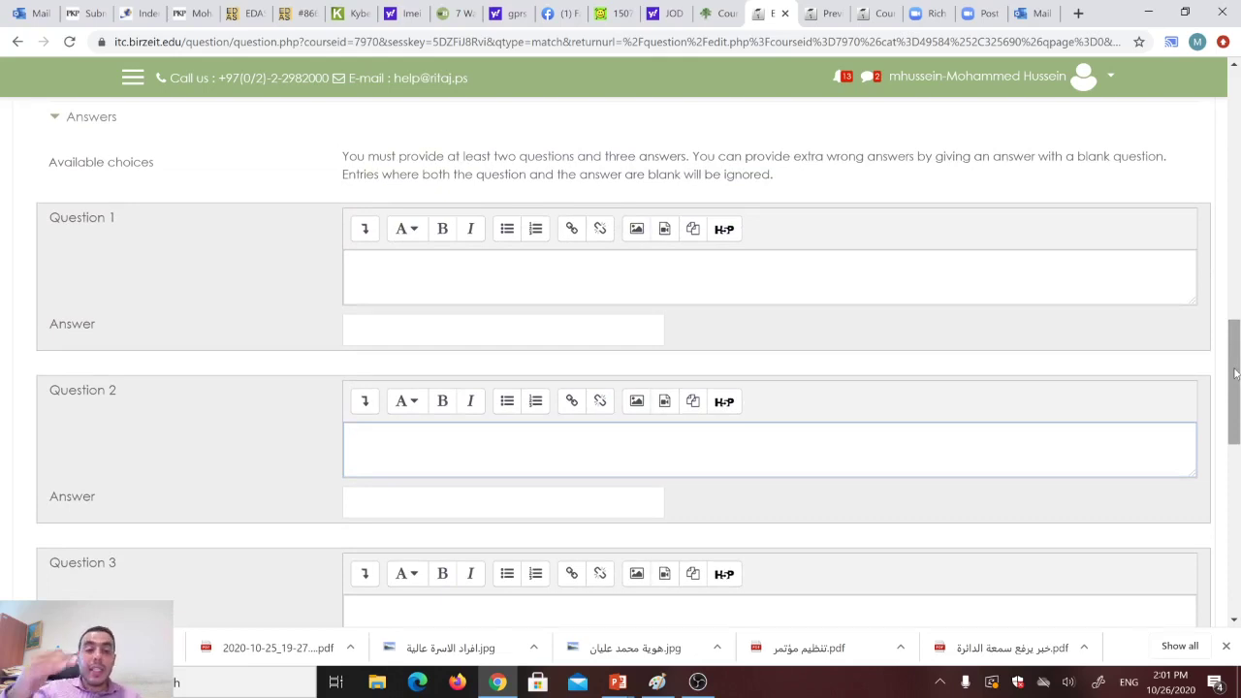
left_click_drag(1235, 373, 1236, 327)
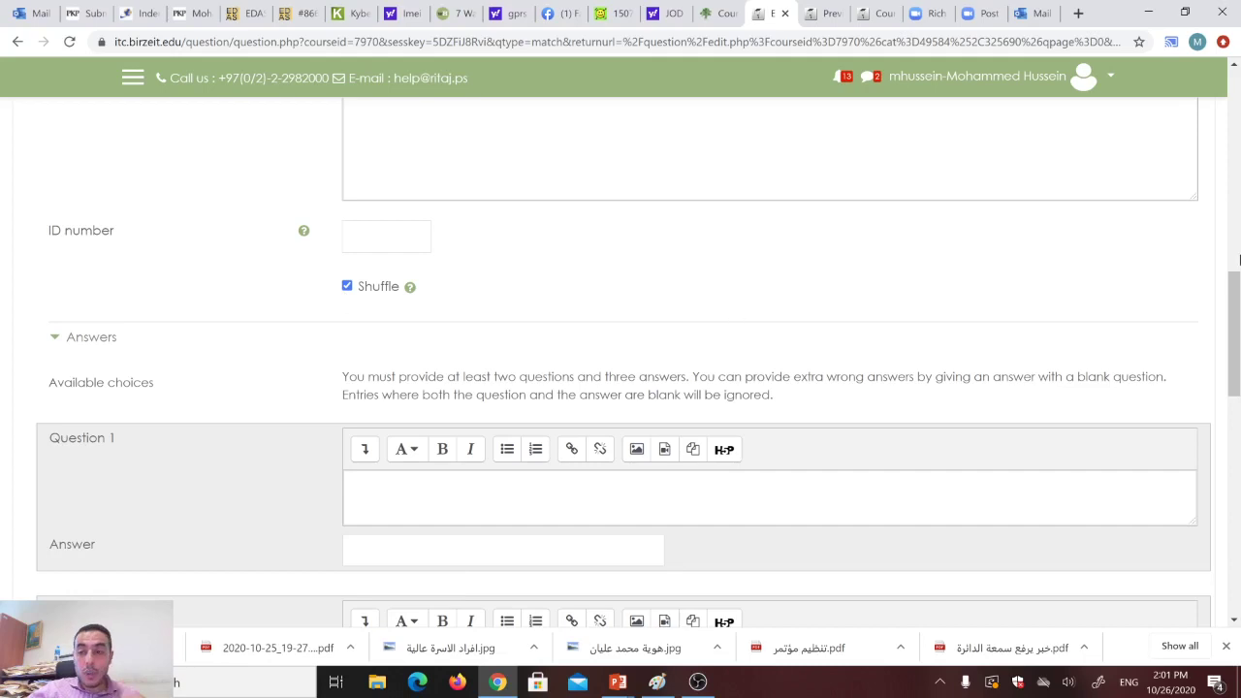
left_click_drag(1240, 260, 1238, 197)
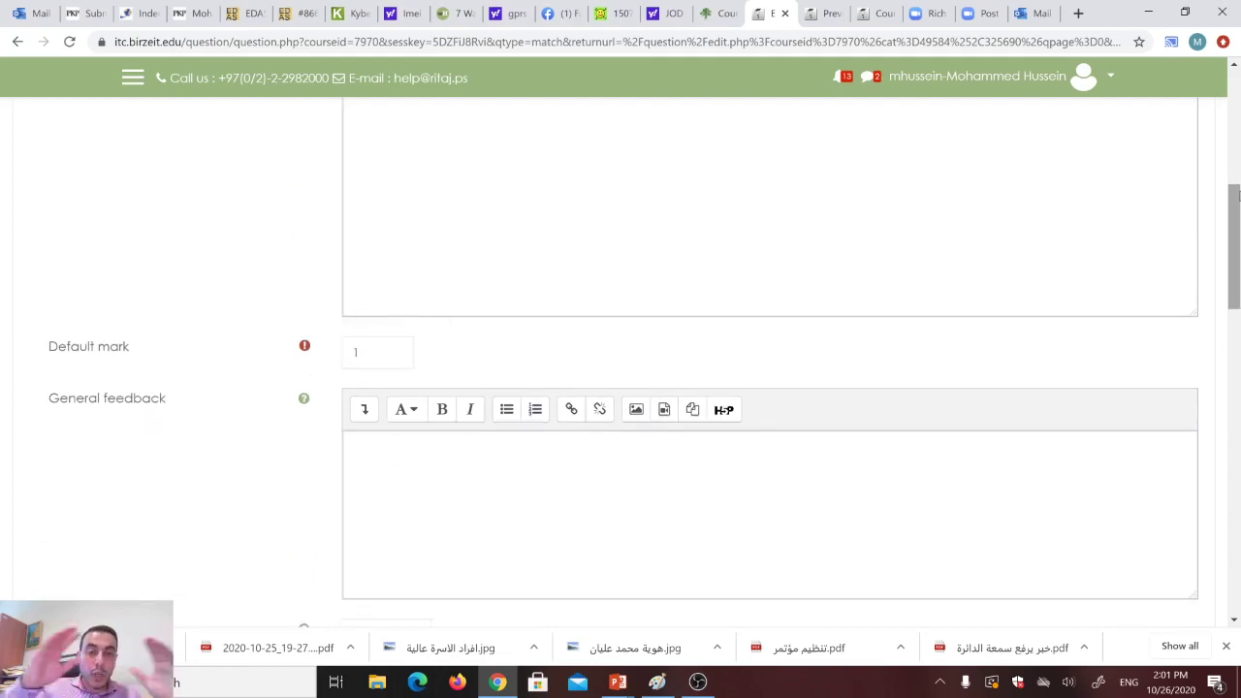
scroll(1237, 196, "down", 4)
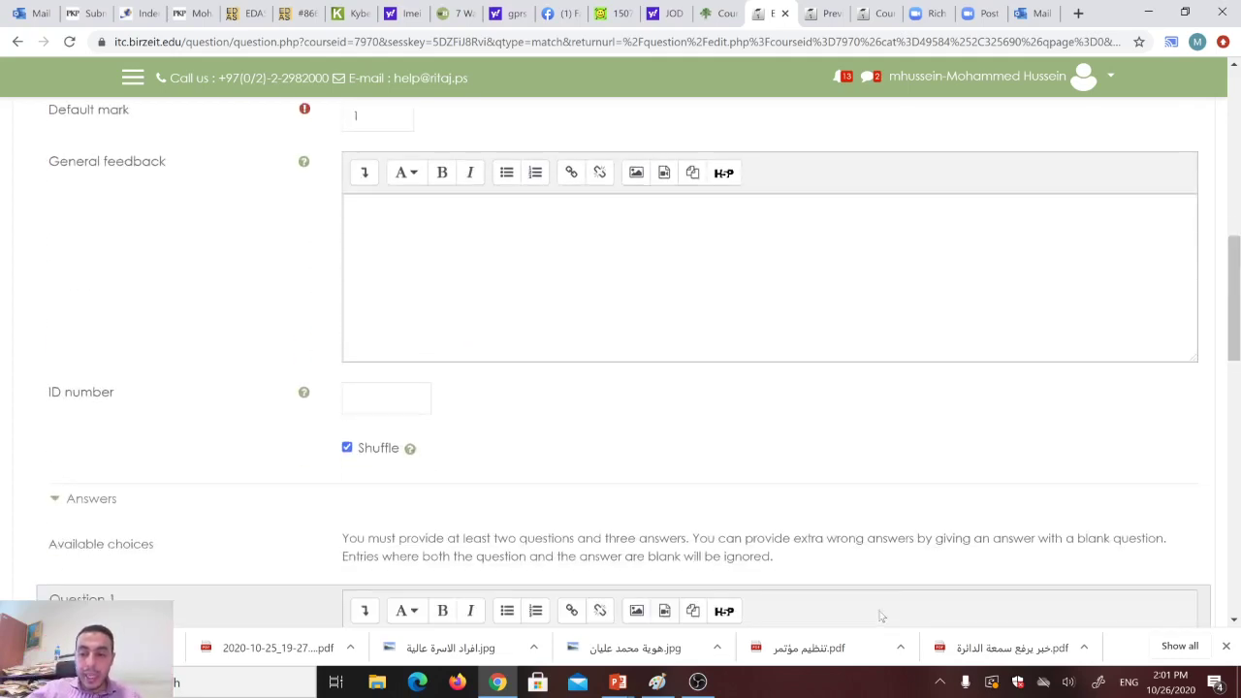
mouse_move(693, 687)
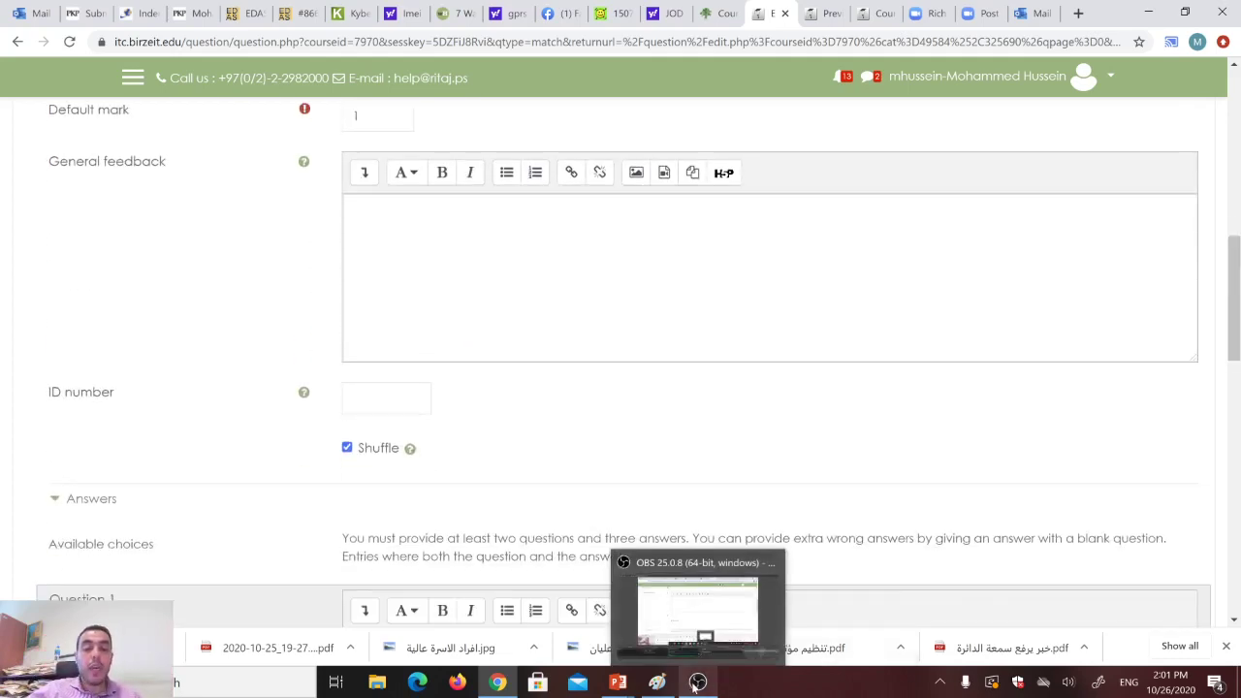
left_click(693, 684)
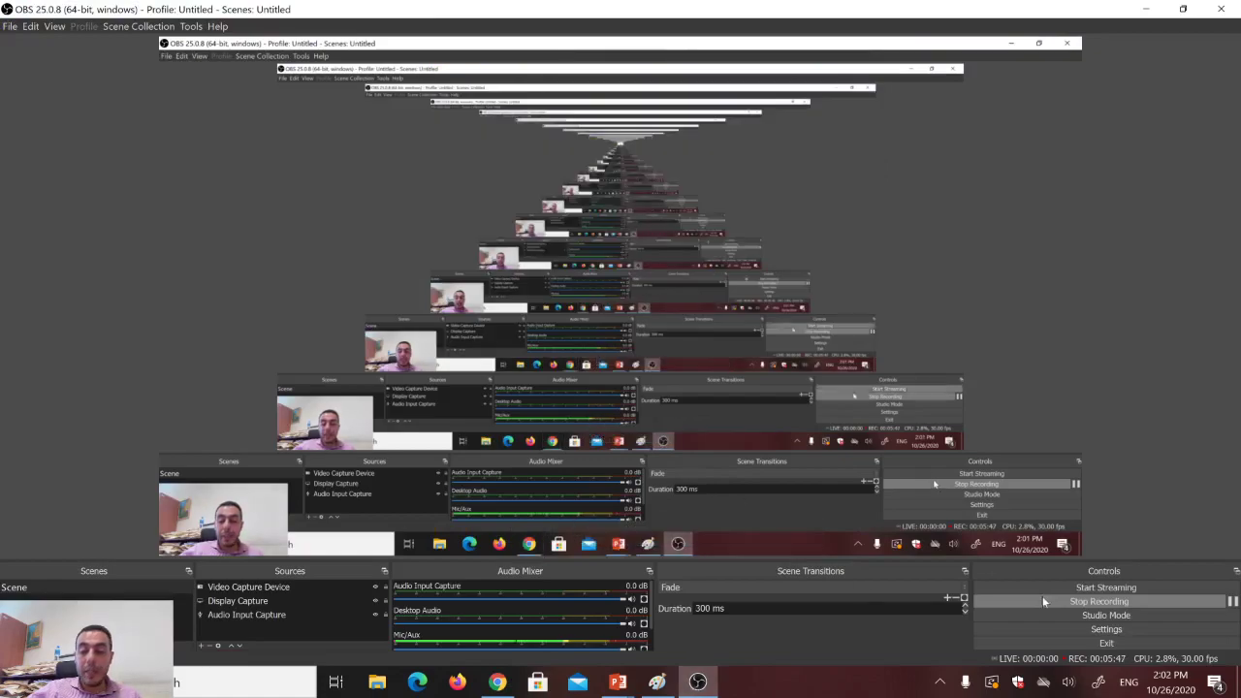